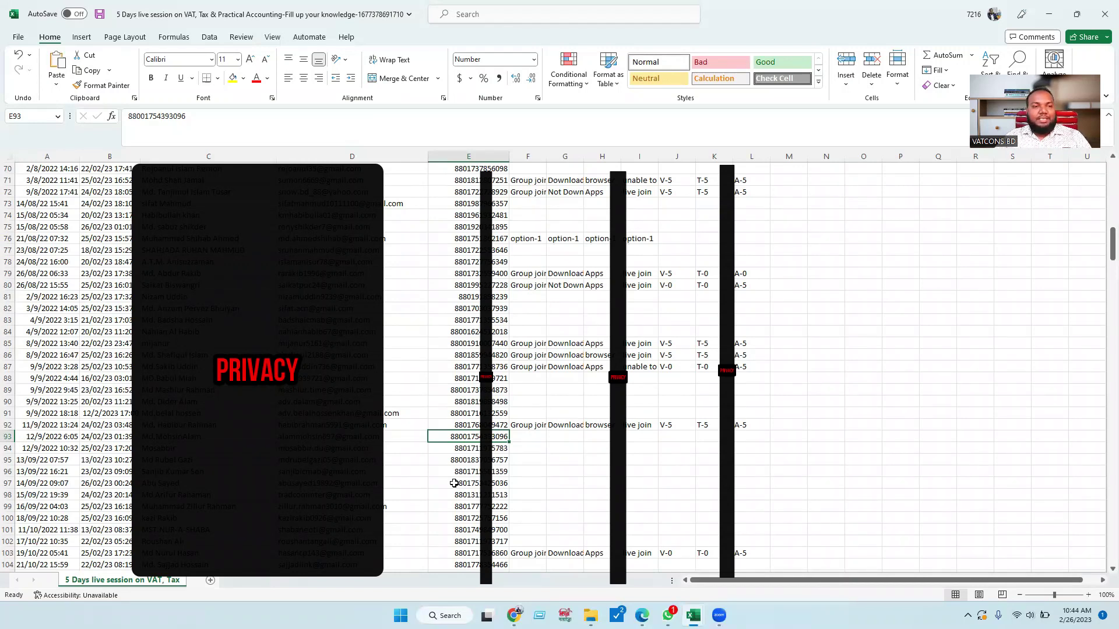
# - Examine the differing mobile number formats throughout the Mobile column of the participant list
pyautogui.scroll(-9, 402, 380)
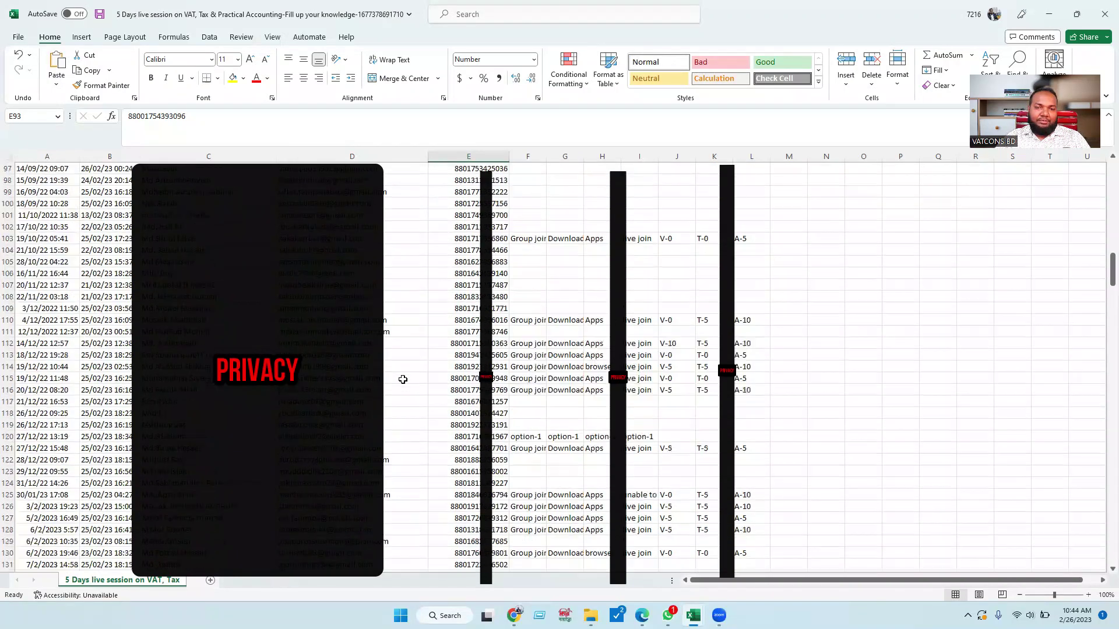
pyautogui.scroll(-5, 402, 380)
pyautogui.scroll(5, 404, 373)
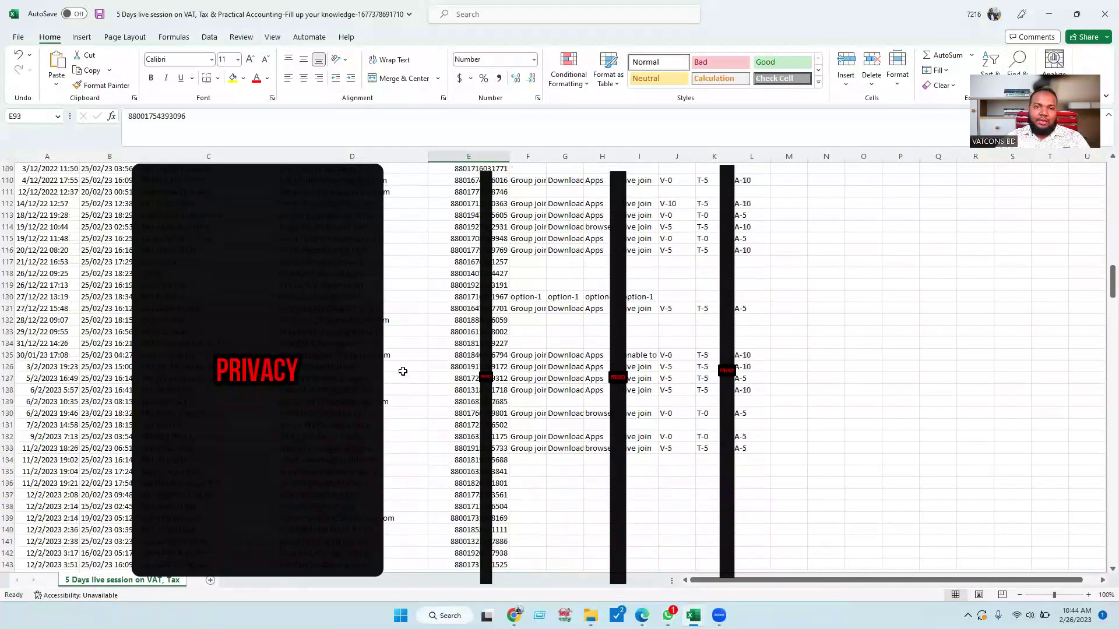
pyautogui.scroll(10, 411, 350)
pyautogui.scroll(20, 417, 338)
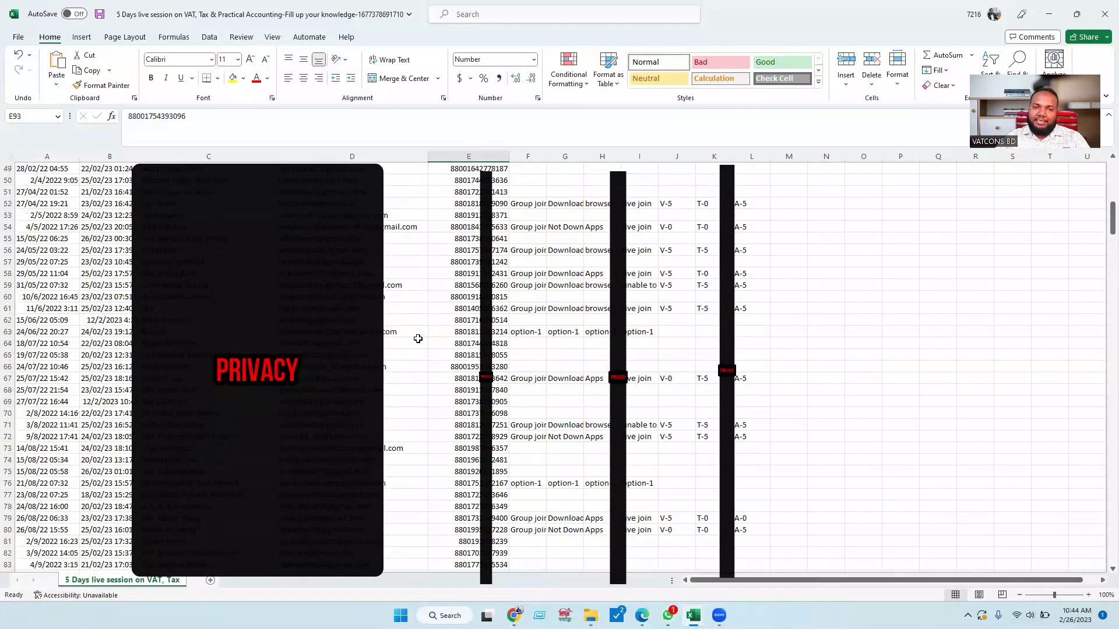
pyautogui.scroll(-1, 457, 157)
pyautogui.scroll(1, 457, 157)
pyautogui.click(455, 159)
pyautogui.click(455, 159)
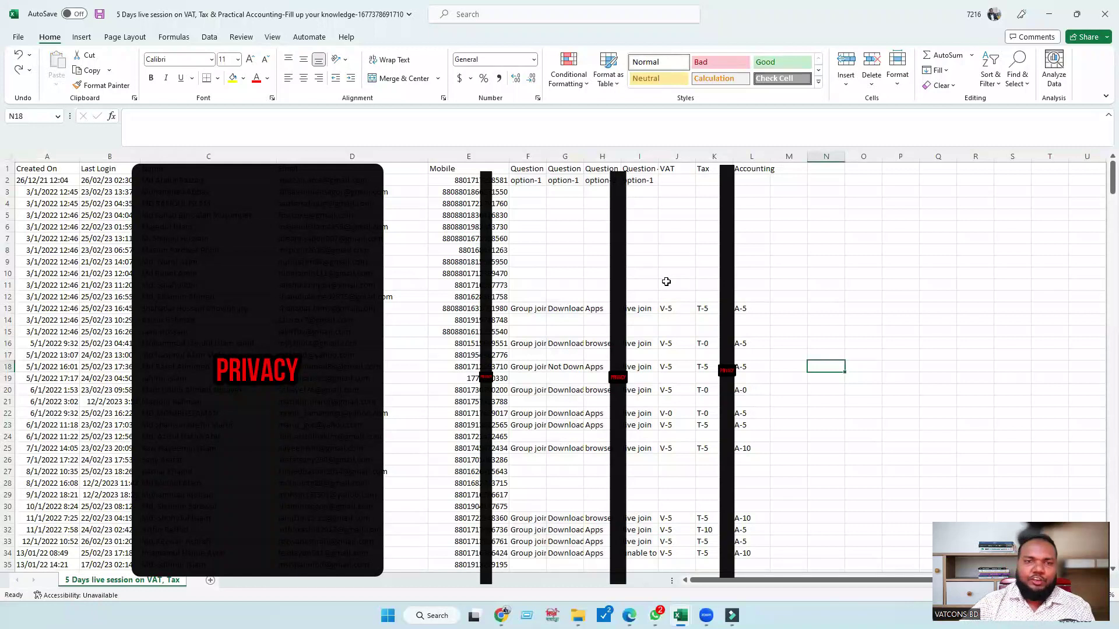
# - Insert four blank columns between the Mobile column and the first Question column
pyautogui.moveTo(520, 150); pyautogui.dragTo(619, 151)
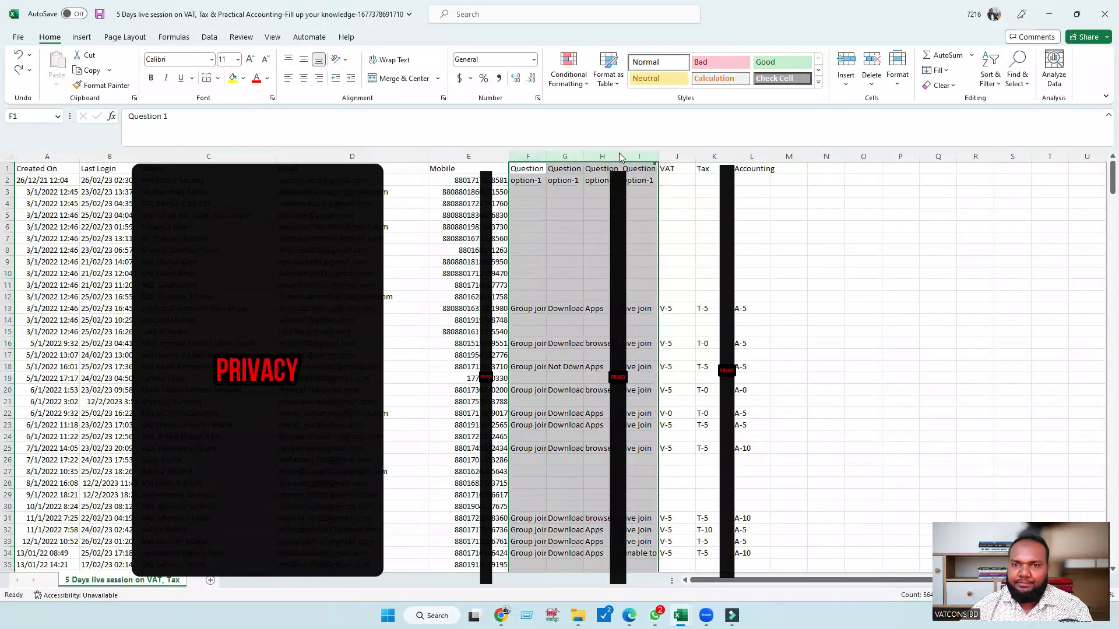
pyautogui.rightClick(620, 151)
pyautogui.click(656, 270)
pyautogui.click(711, 343)
# - Add filters to the whole header row of the participant list
pyautogui.moveTo(20, 169); pyautogui.dragTo(107, 175)
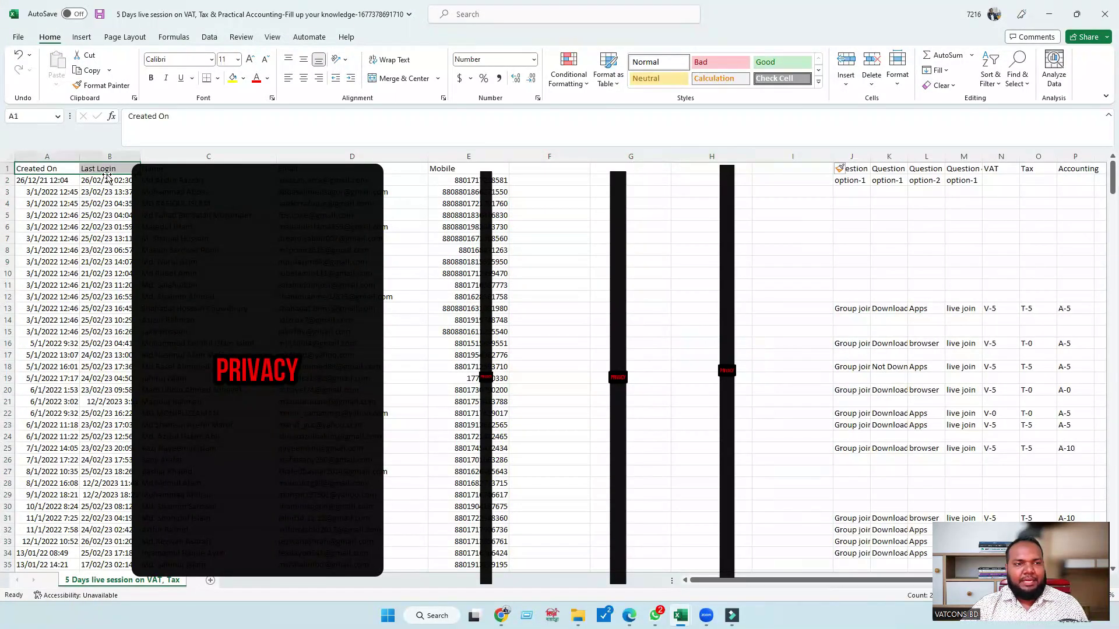
pyautogui.click(7, 168)
pyautogui.click(990, 75)
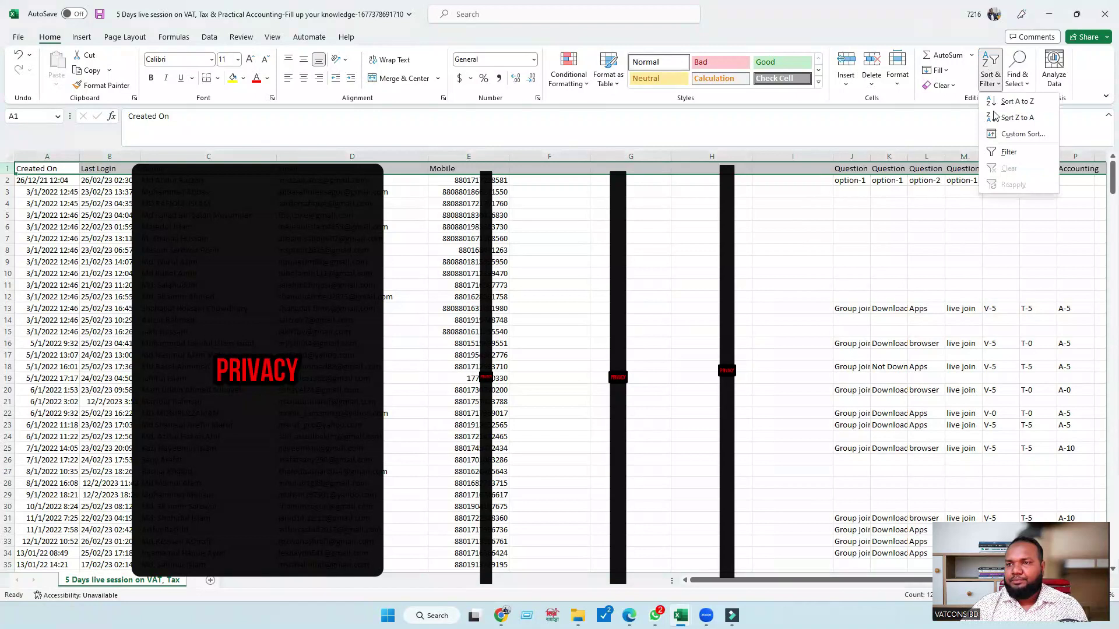
pyautogui.click(1016, 150)
pyautogui.click(711, 308)
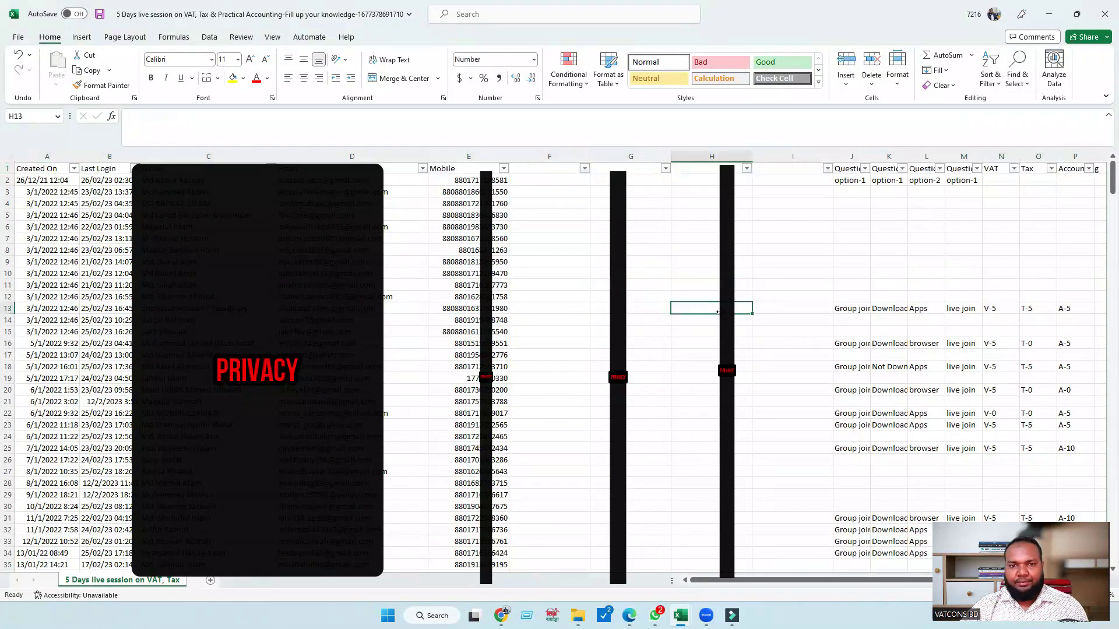
# - Enter =LEN(E2) in F2 to count the digits of the mobile number, and fill it down to the last record
pyautogui.click(477, 192)
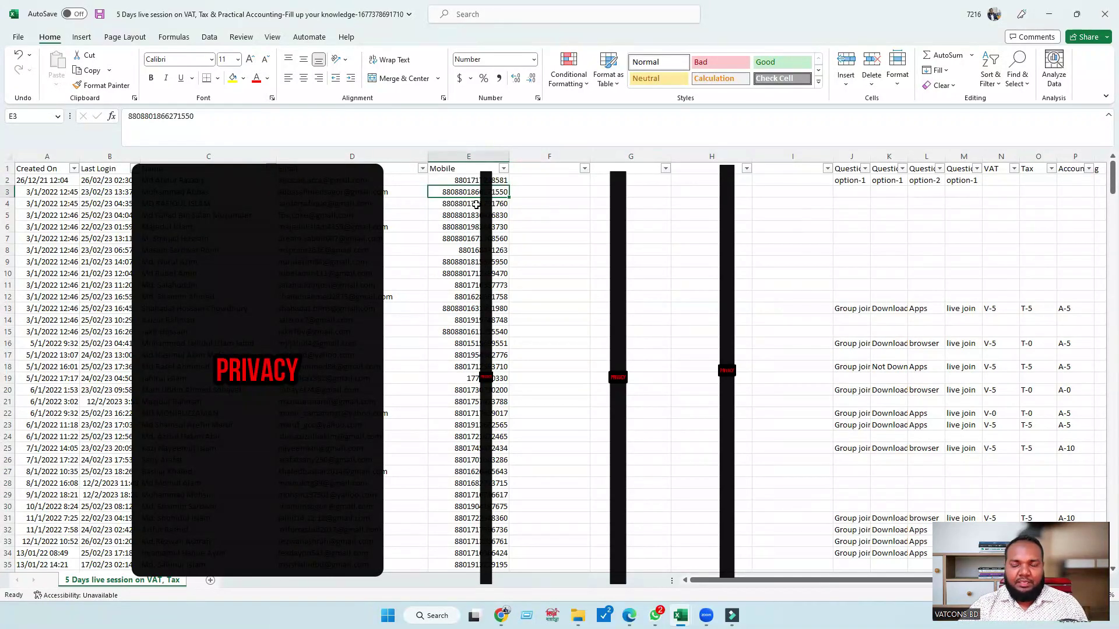
pyautogui.scroll(-1, 591, 177)
pyautogui.scroll(1, 591, 176)
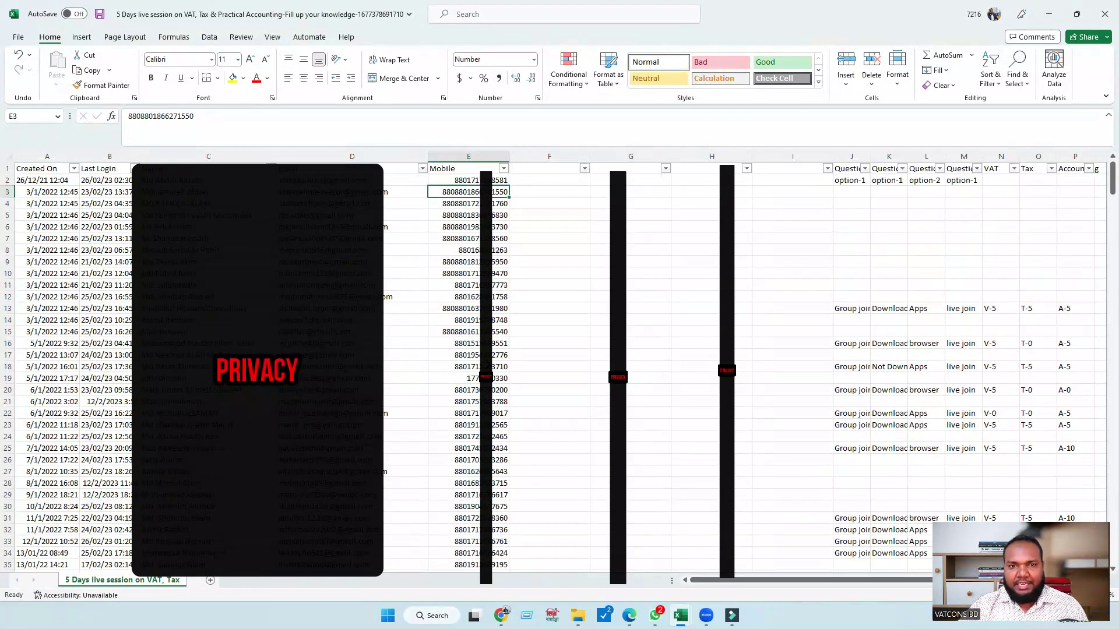
pyautogui.click(550, 180)
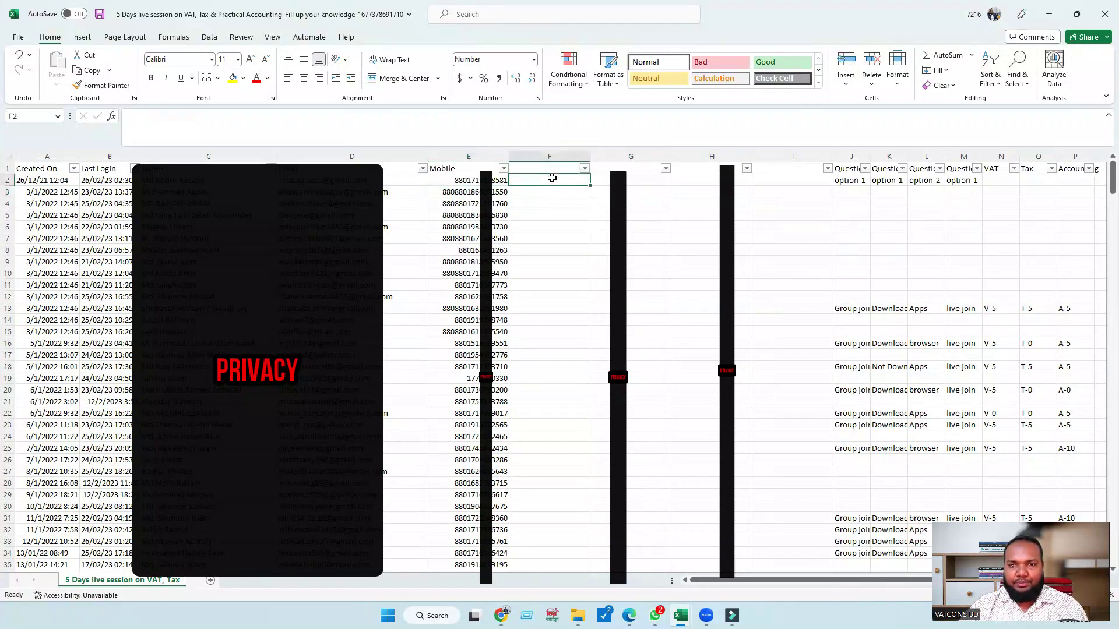
pyautogui.write('=')
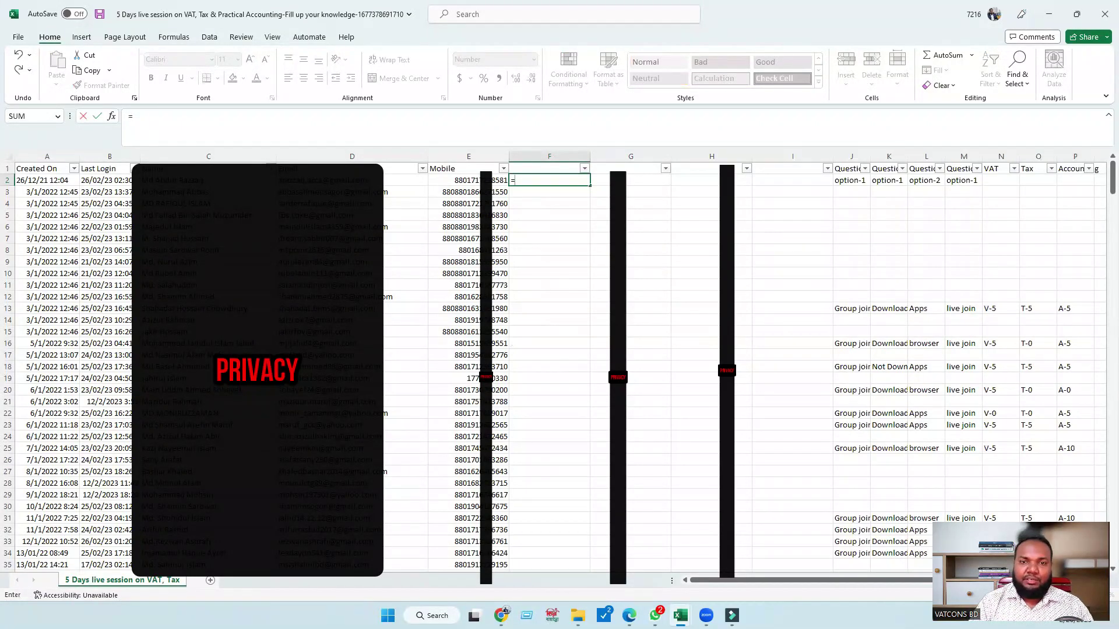
pyautogui.write('len')
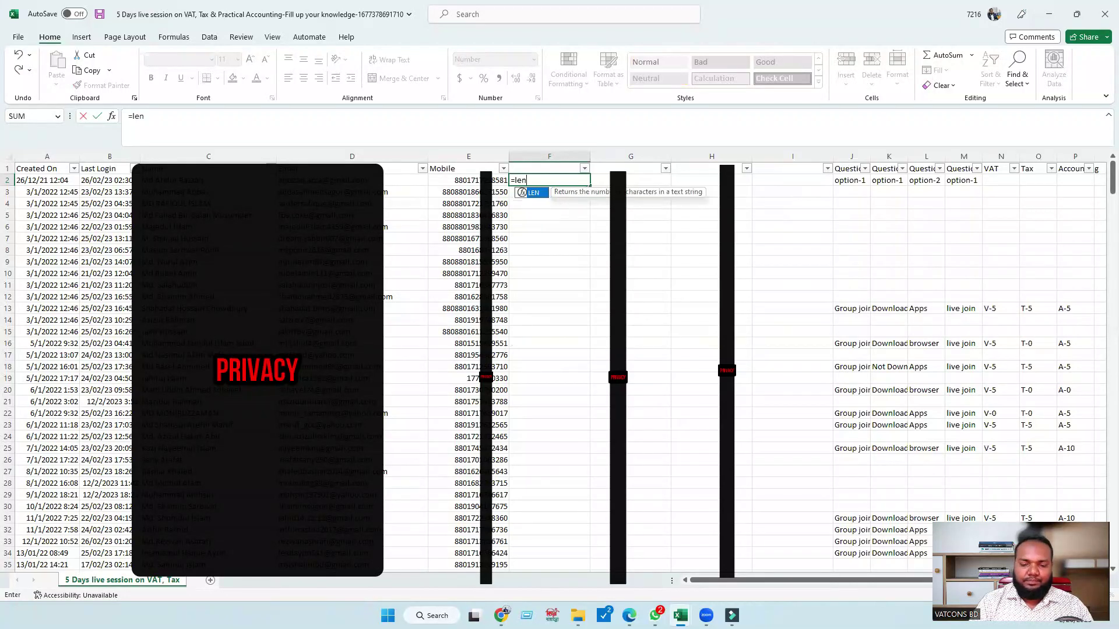
pyautogui.write('(')
pyautogui.click(467, 182)
pyautogui.press('Return')
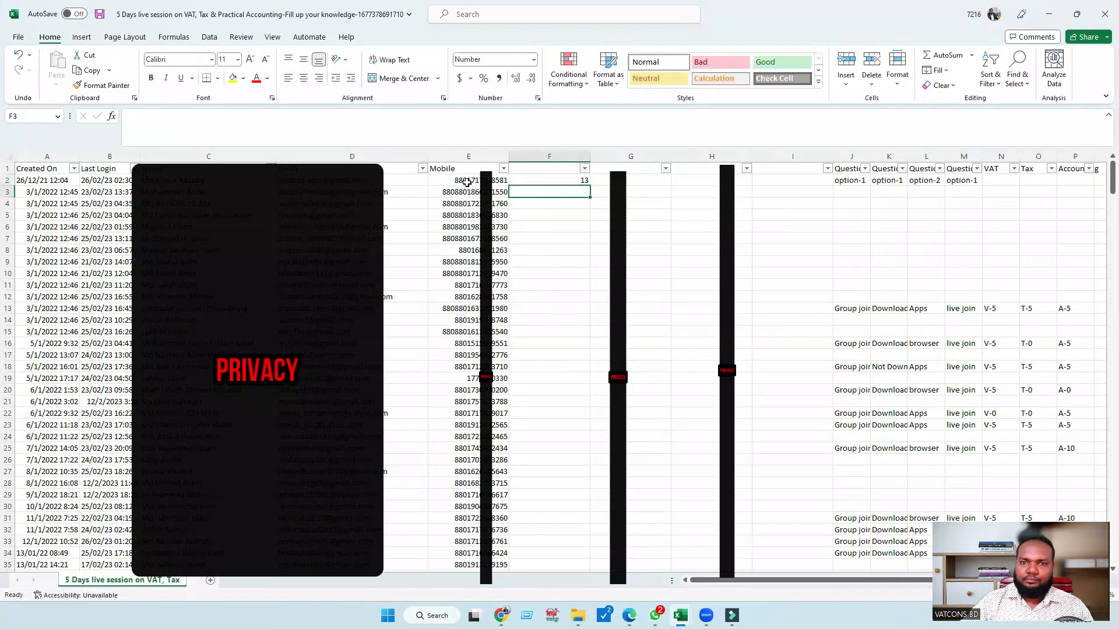
pyautogui.click(548, 181)
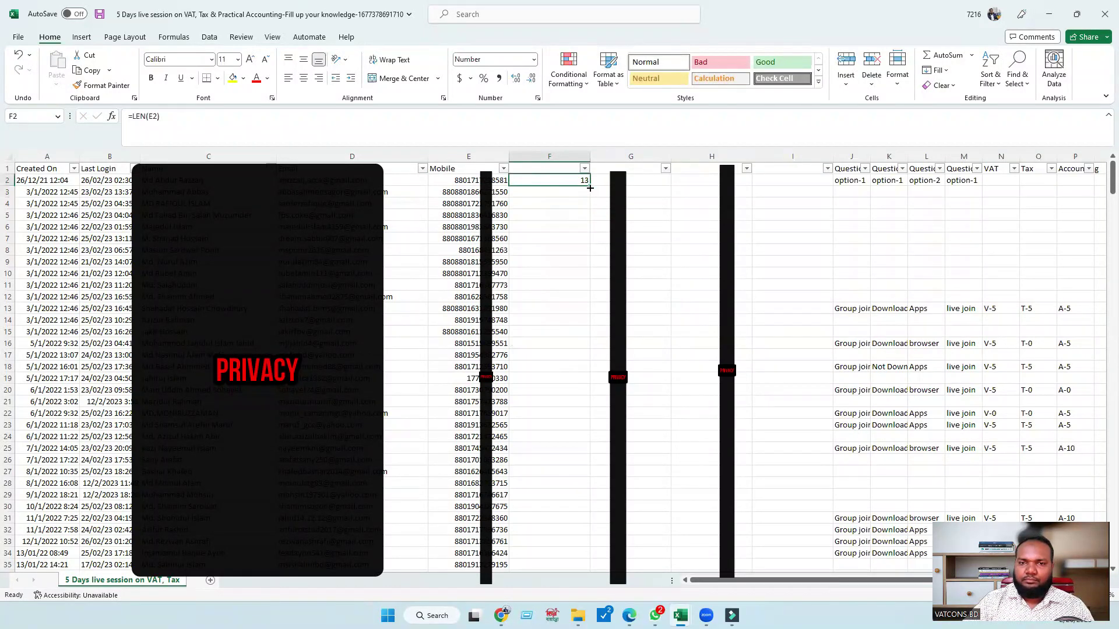
pyautogui.doubleClick(590, 188)
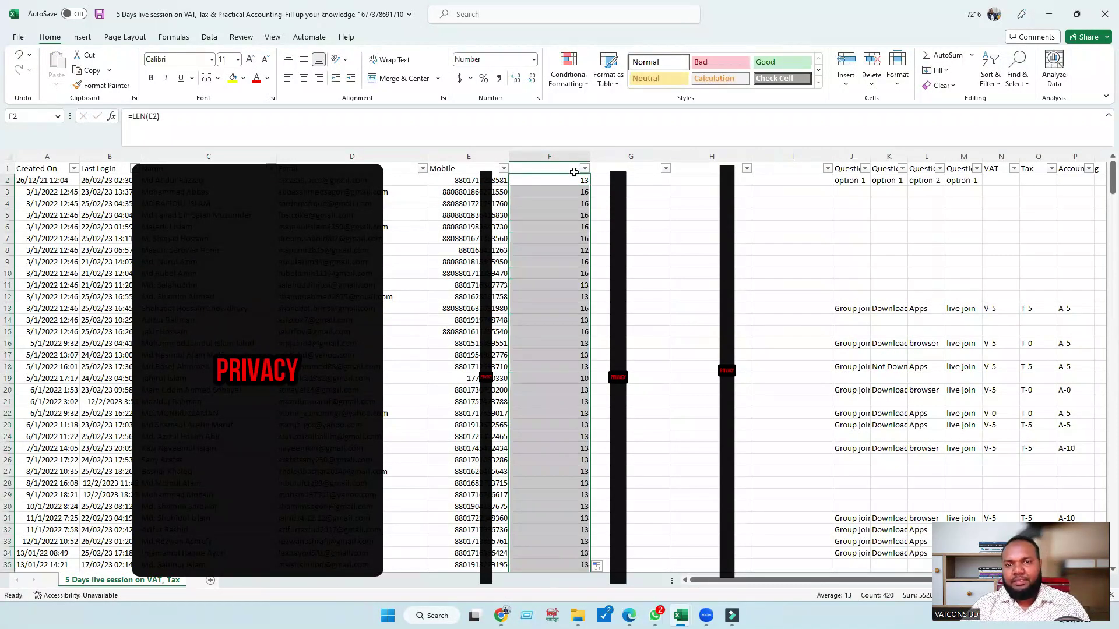
# - Sort the list by the digit counts in column F from smallest to largest
pyautogui.click(584, 169)
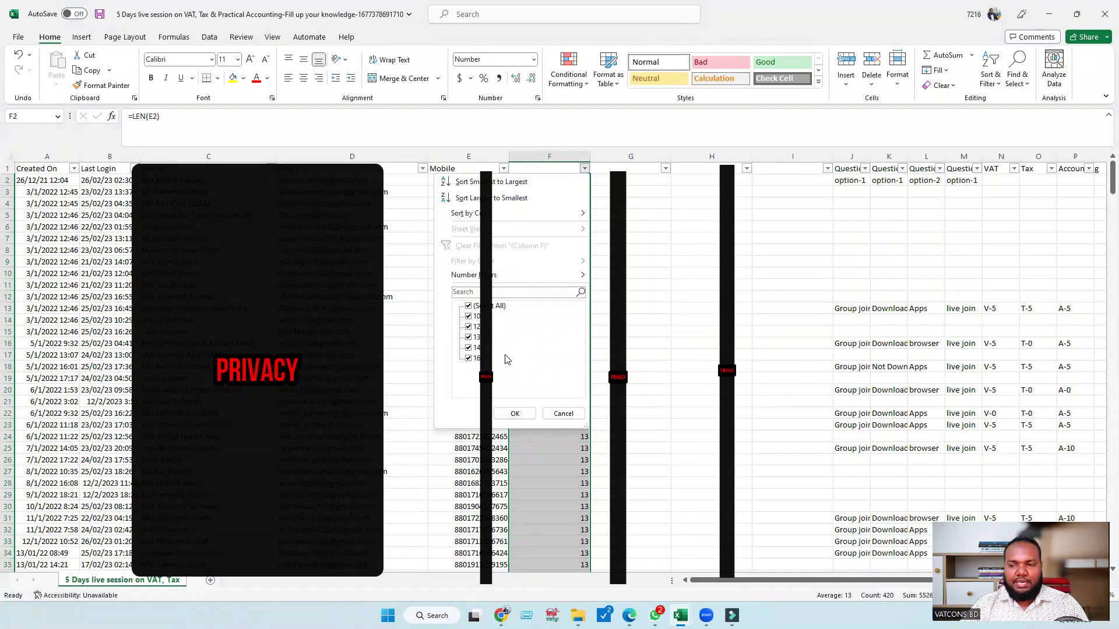
pyautogui.click(515, 414)
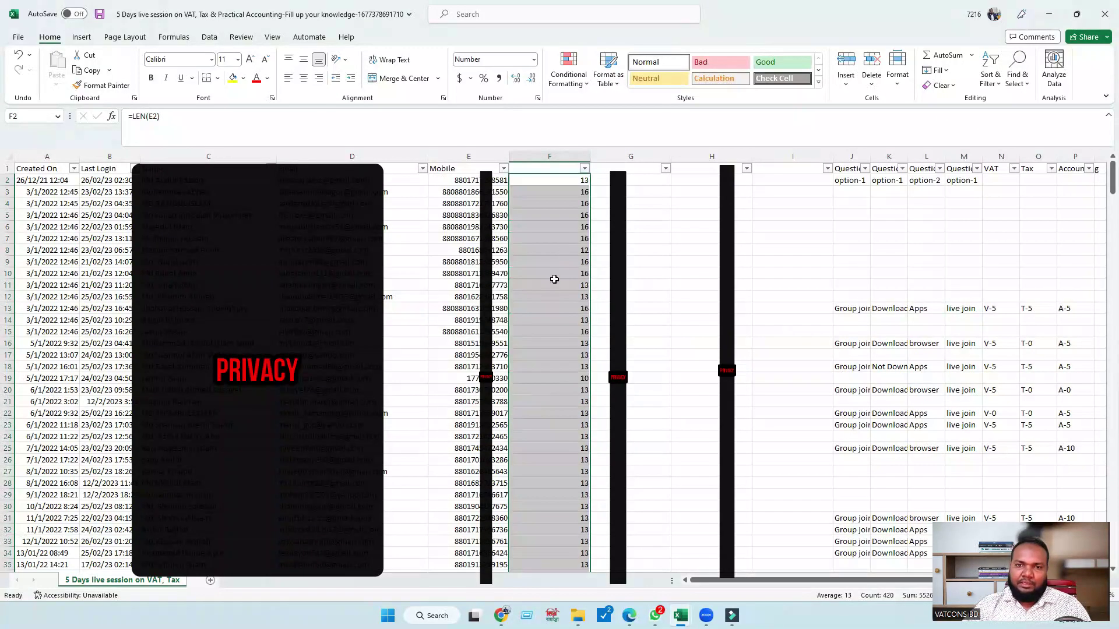
pyautogui.click(585, 169)
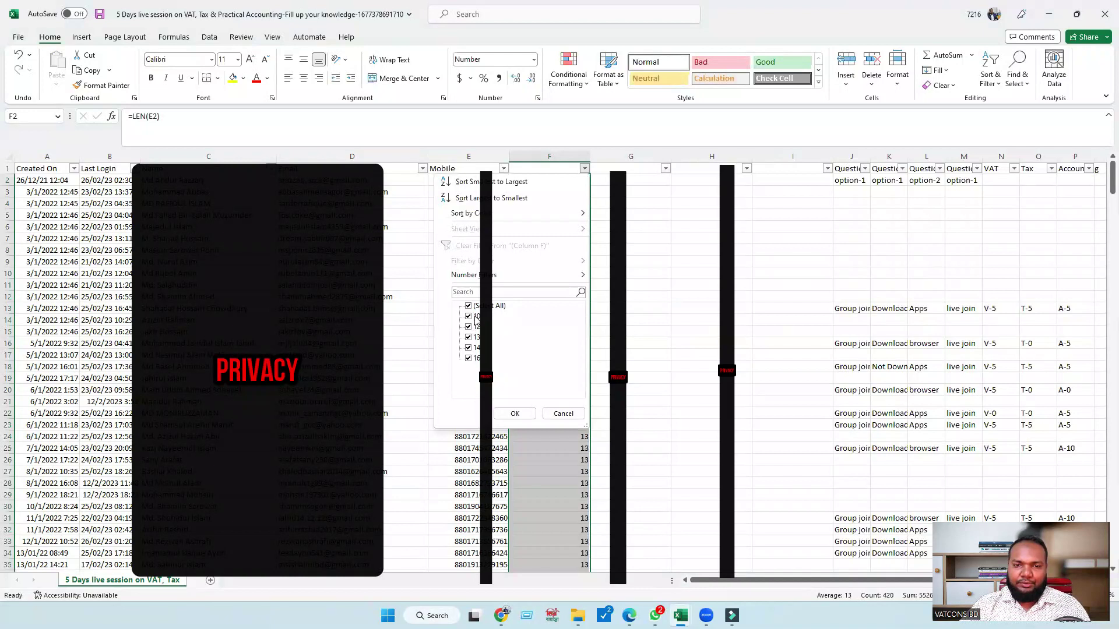
pyautogui.click(498, 187)
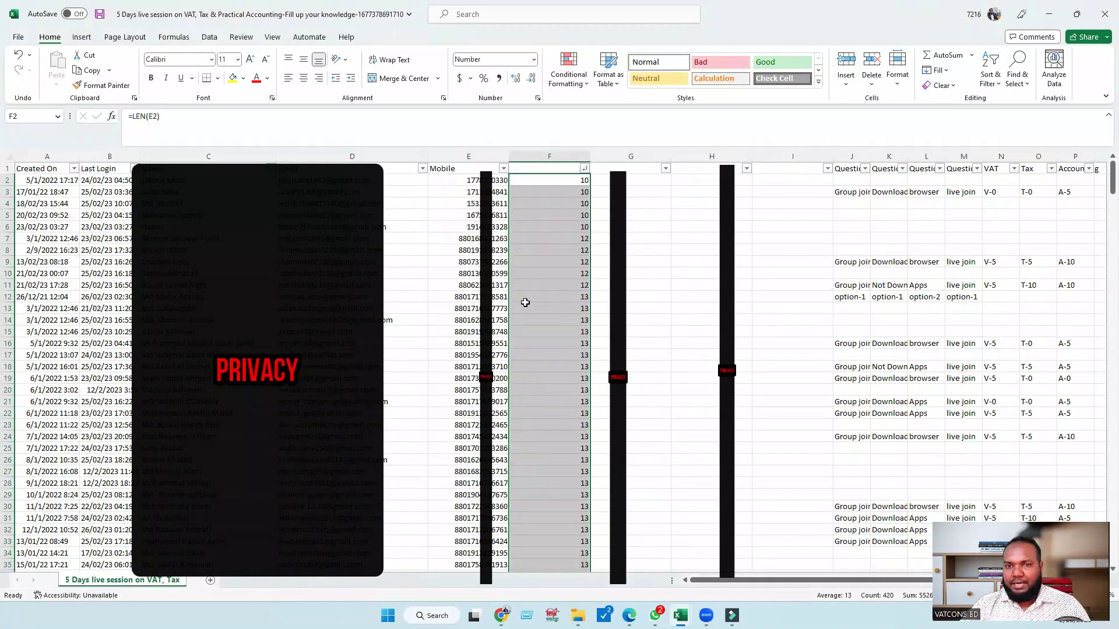
pyautogui.click(603, 298)
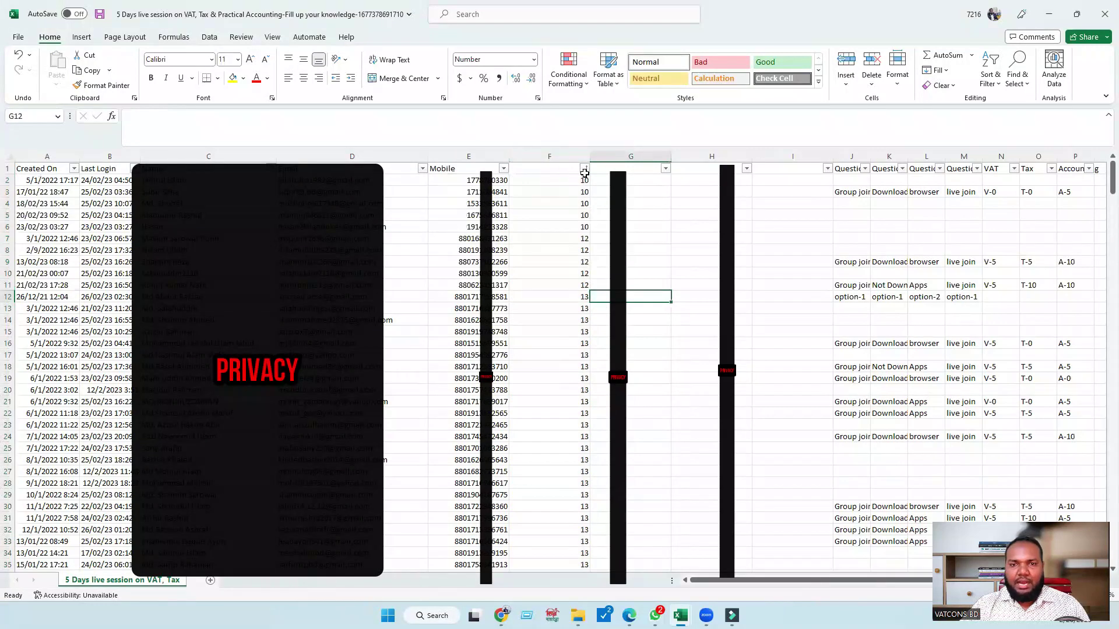
# - Clear the incomplete 12-digit mobile numbers in E7:E11
pyautogui.click(503, 205)
pyautogui.click(478, 228)
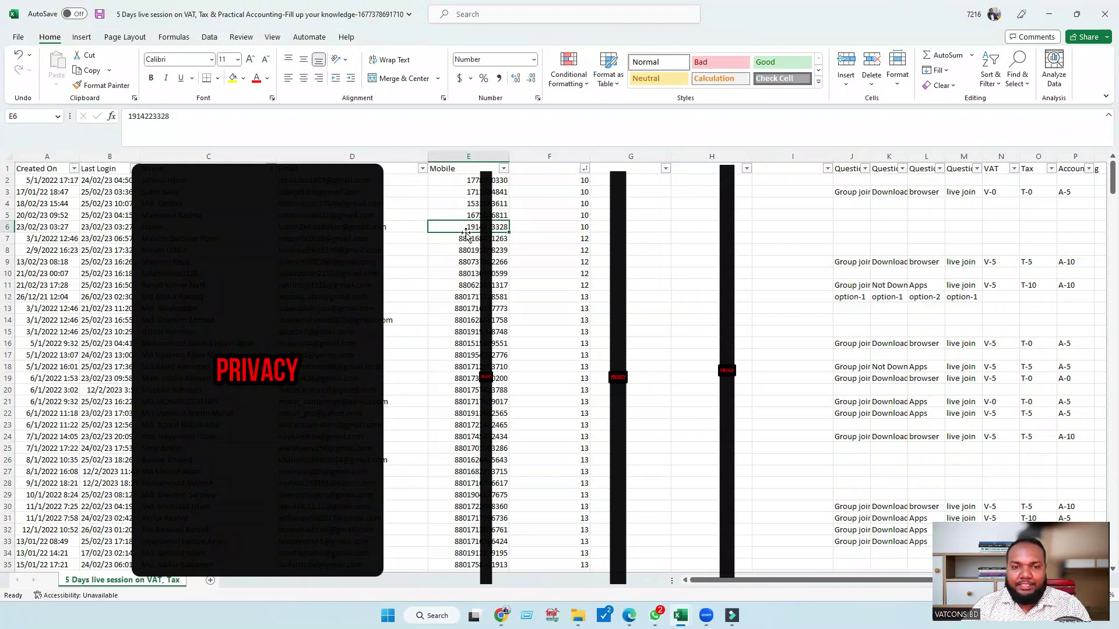
pyautogui.moveTo(465, 241); pyautogui.dragTo(472, 287)
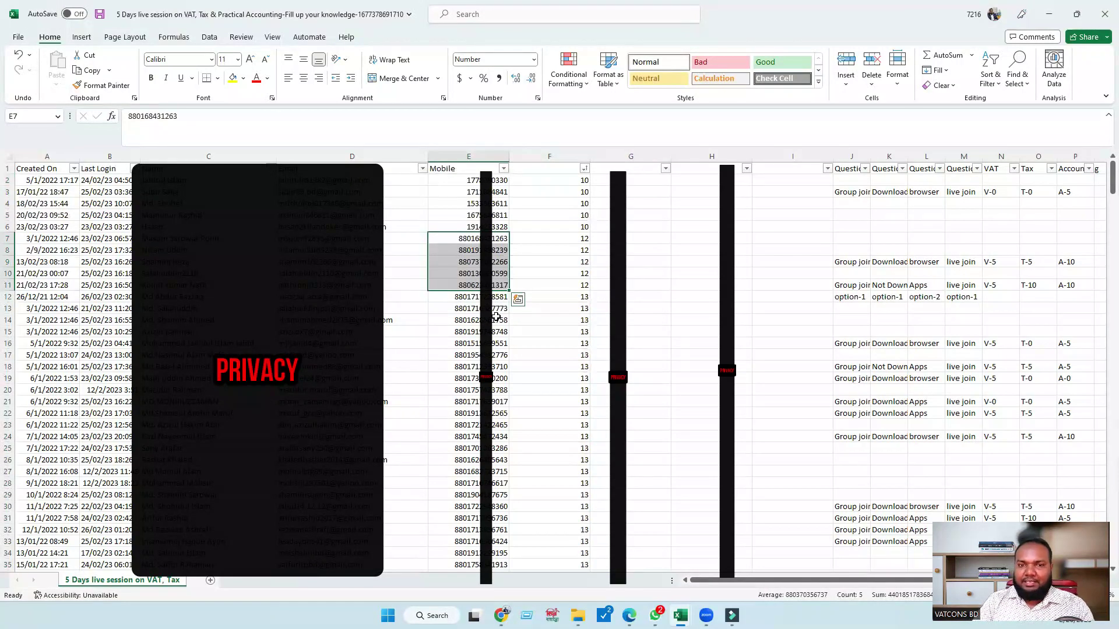
pyautogui.press('Delete')
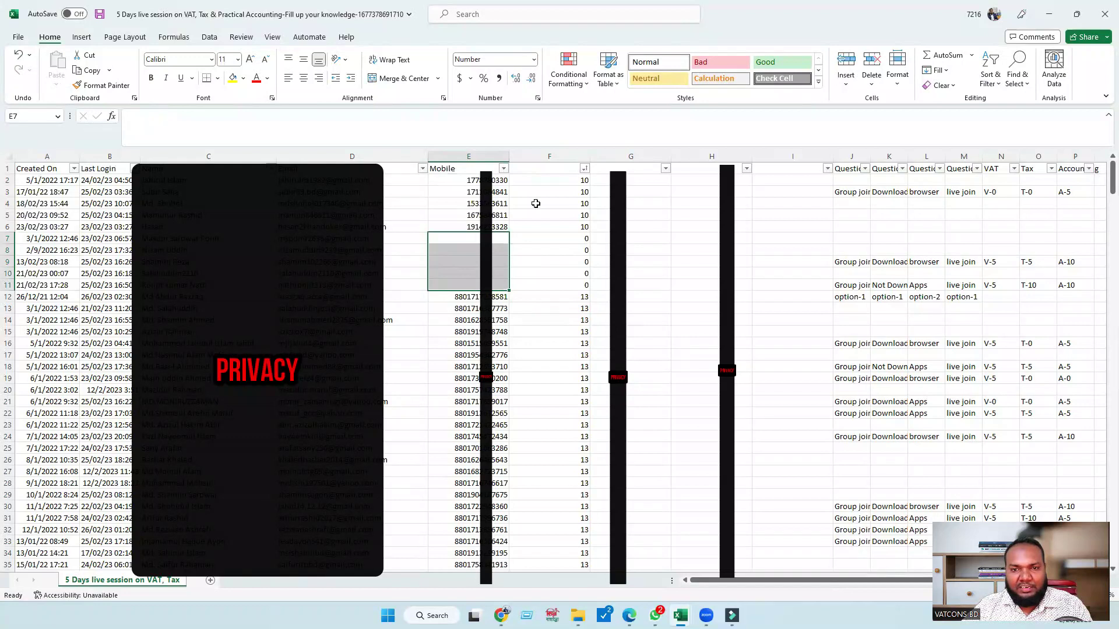
# - Filter column F to exclude the digit counts 0 and 10, and review the 13-digit mobile numbers
pyautogui.click(583, 170)
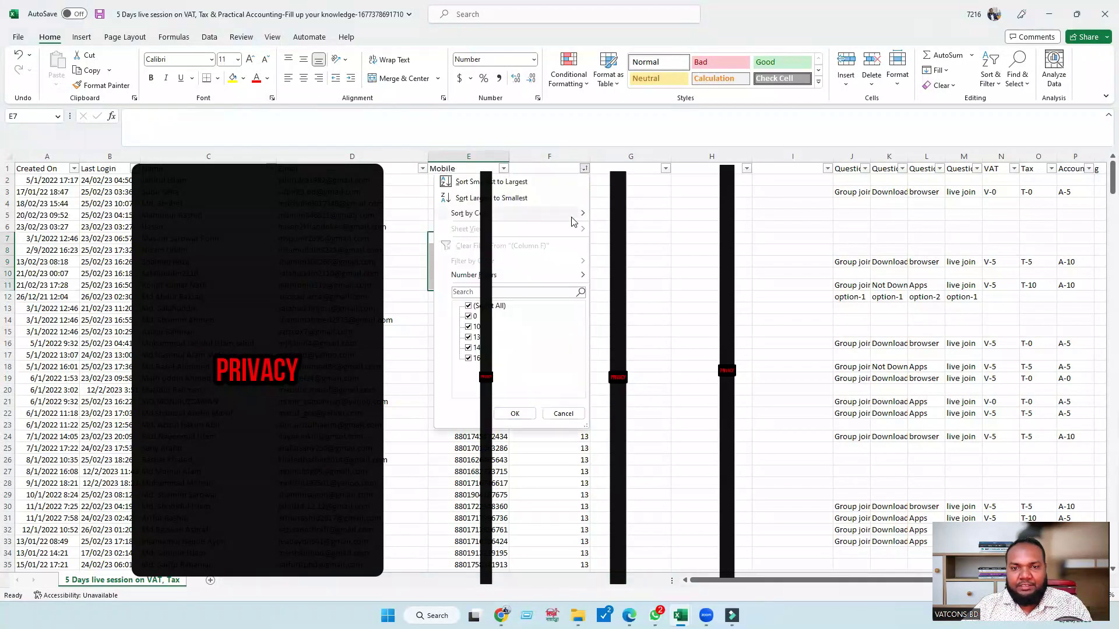
pyautogui.click(469, 316)
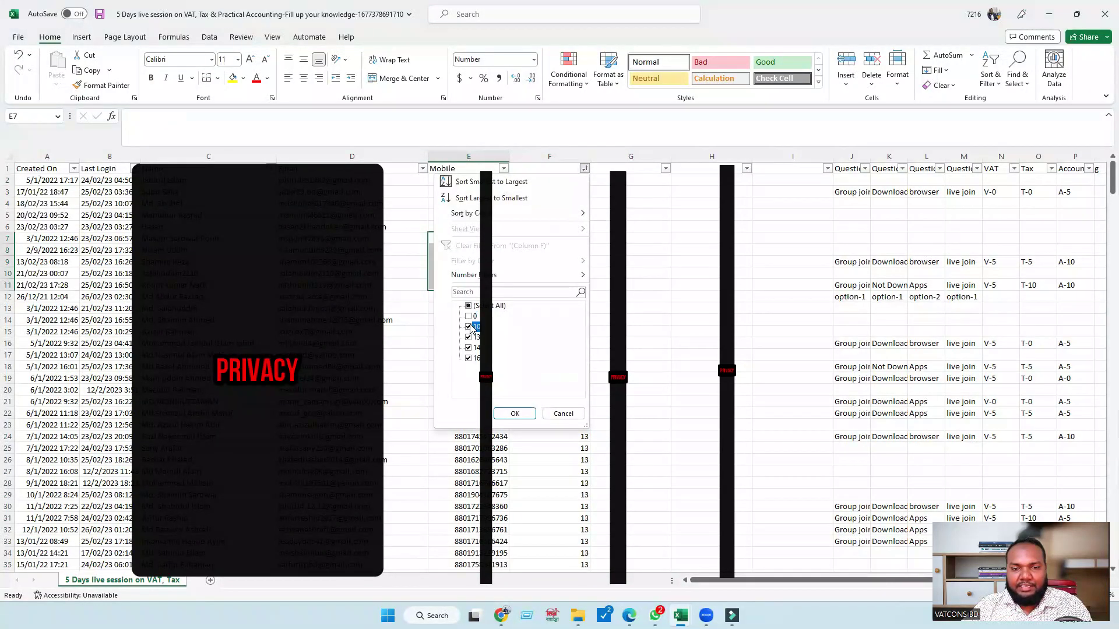
pyautogui.click(514, 413)
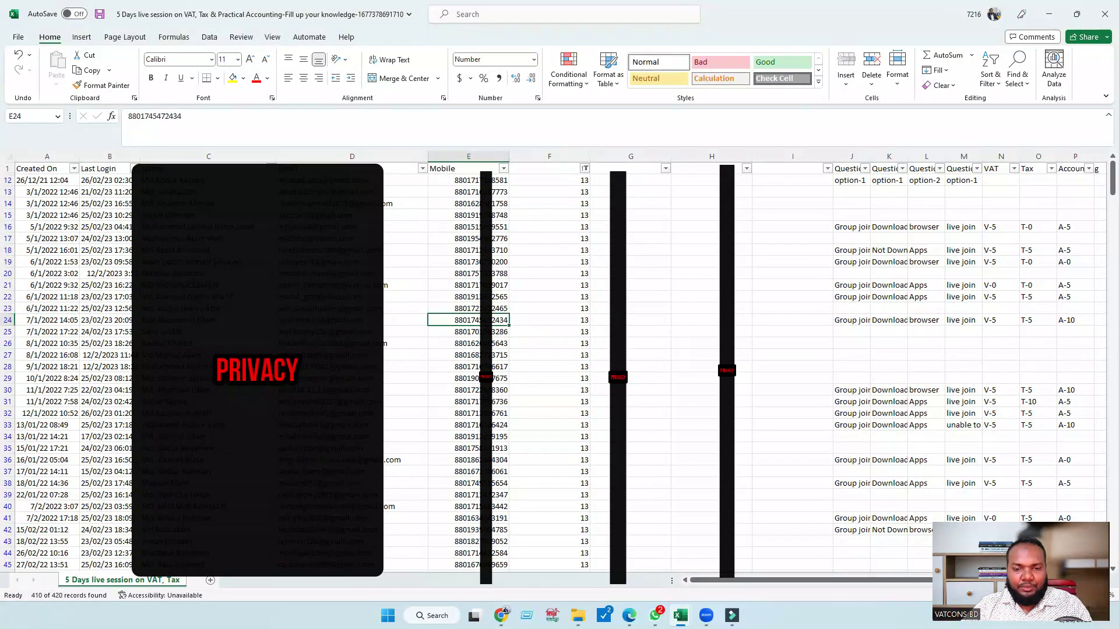
pyautogui.scroll(-2, 548, 210)
pyautogui.scroll(1, 565, 181)
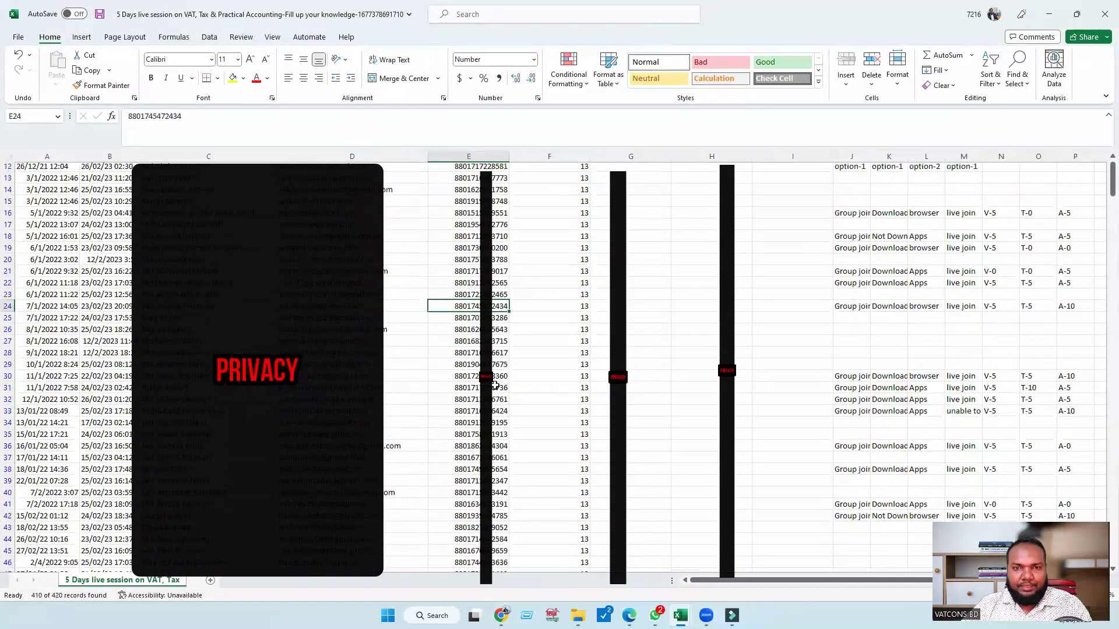
pyautogui.scroll(1, 583, 172)
# - Narrow the column F filter to the digit counts 14 and 16, and inspect the 14-digit mobile numbers
pyautogui.click(584, 169)
pyautogui.click(476, 337)
pyautogui.click(477, 347)
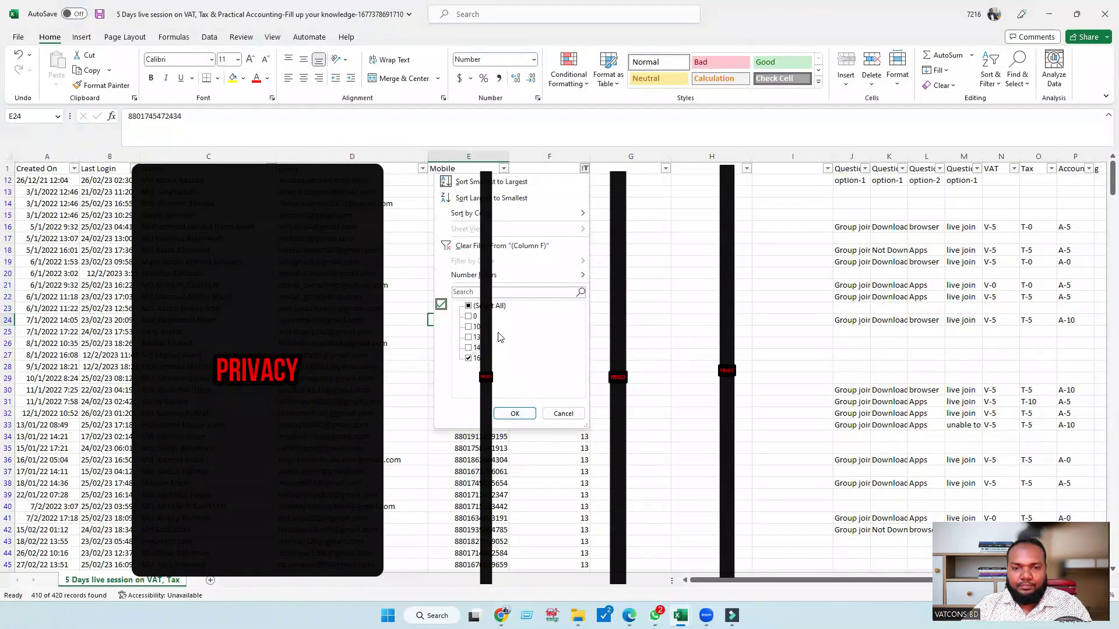
pyautogui.click(470, 349)
pyautogui.click(512, 412)
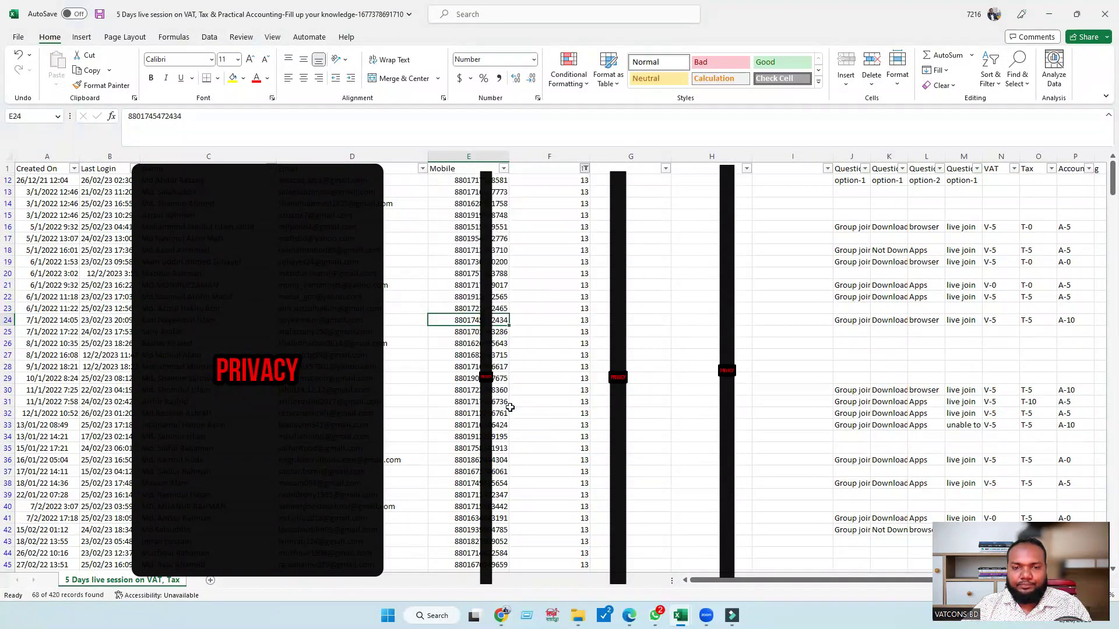
pyautogui.click(455, 214)
pyautogui.click(474, 248)
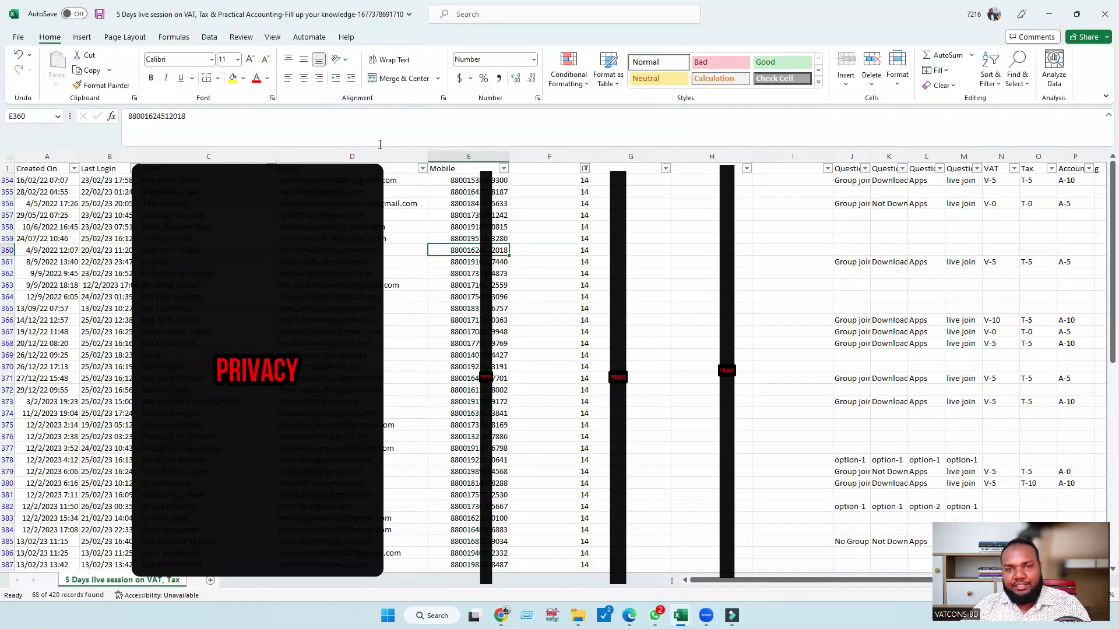
# - Restrict the column F filter to the digit count 16 and inspect the mobile numbers with a duplicated country code
pyautogui.scroll(-1, 547, 329)
pyautogui.scroll(1, 562, 312)
pyautogui.click(584, 169)
pyautogui.click(469, 357)
pyautogui.click(469, 347)
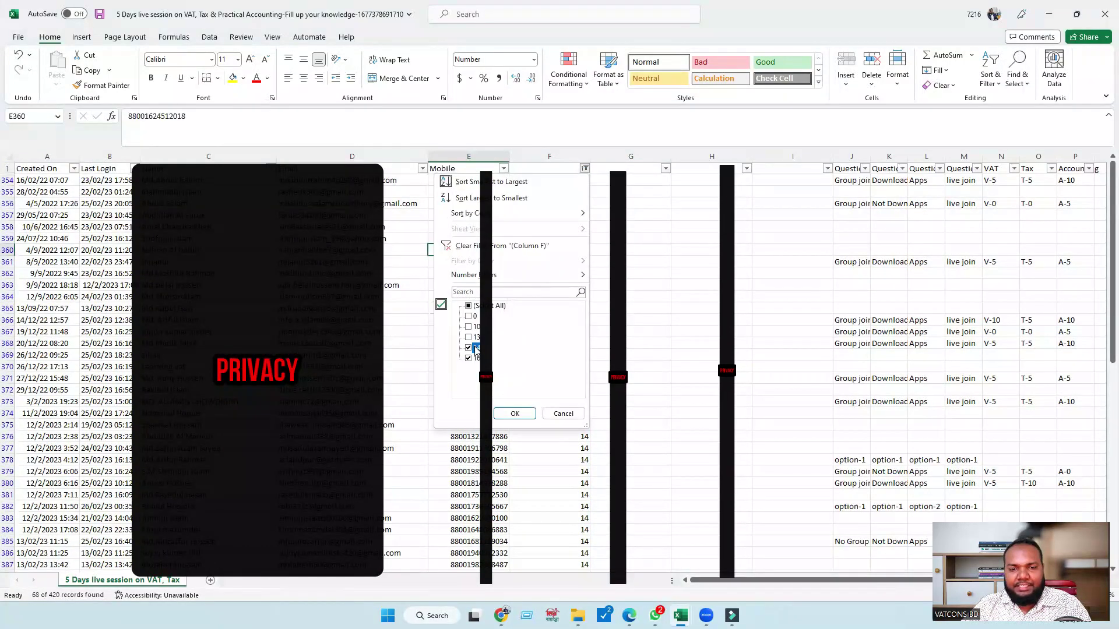
pyautogui.click(512, 413)
pyautogui.click(463, 218)
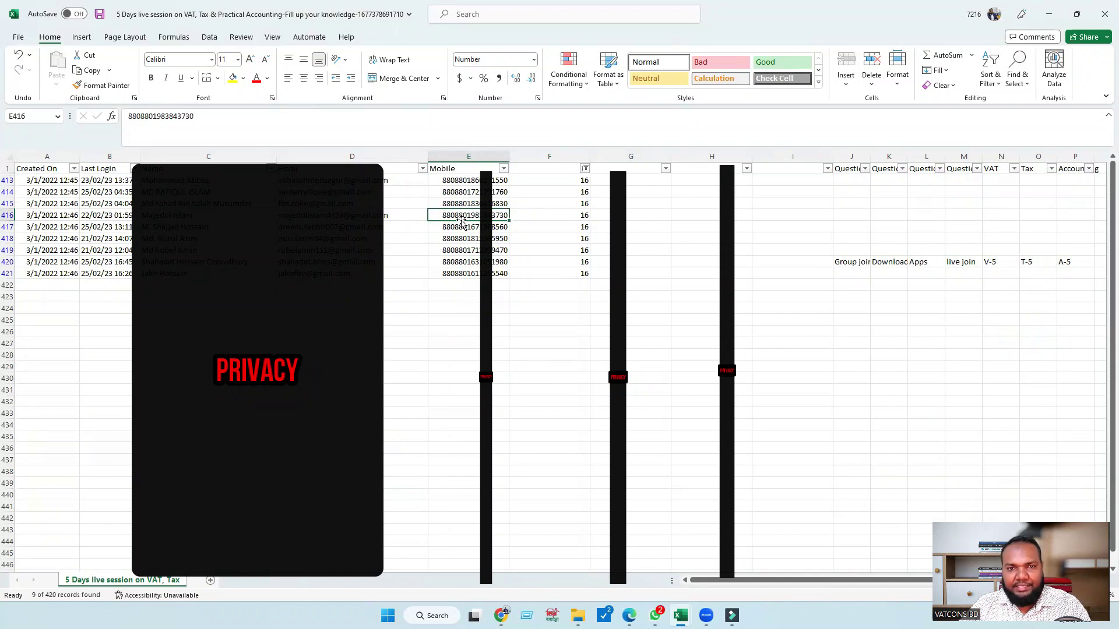
# - Reselect all digit counts in the column F filter to show every record
pyautogui.click(585, 169)
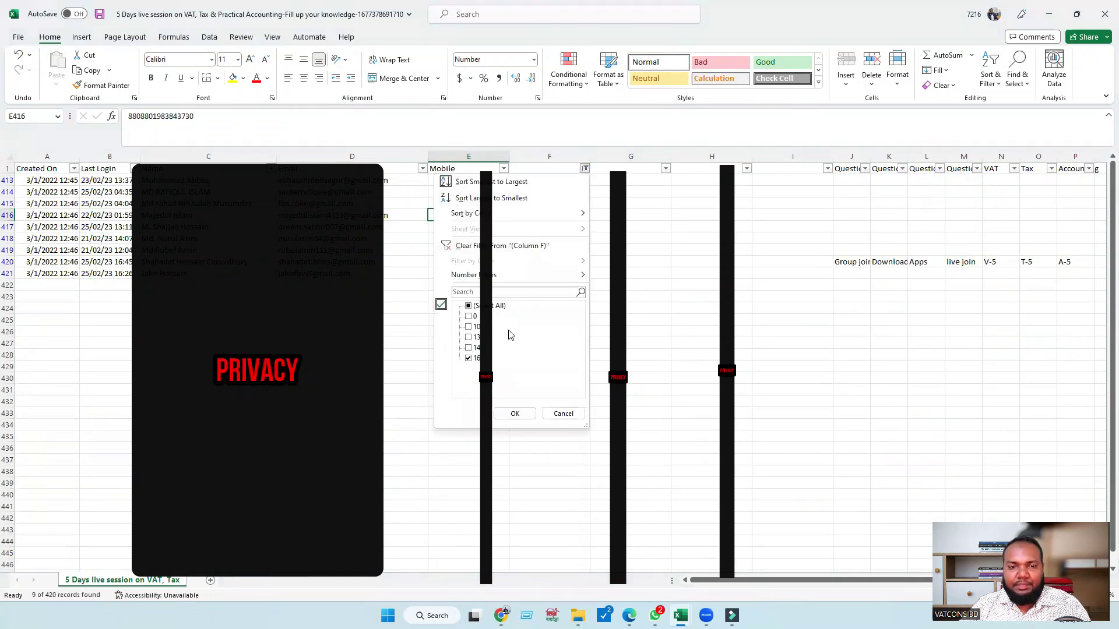
pyautogui.click(488, 306)
pyautogui.click(515, 414)
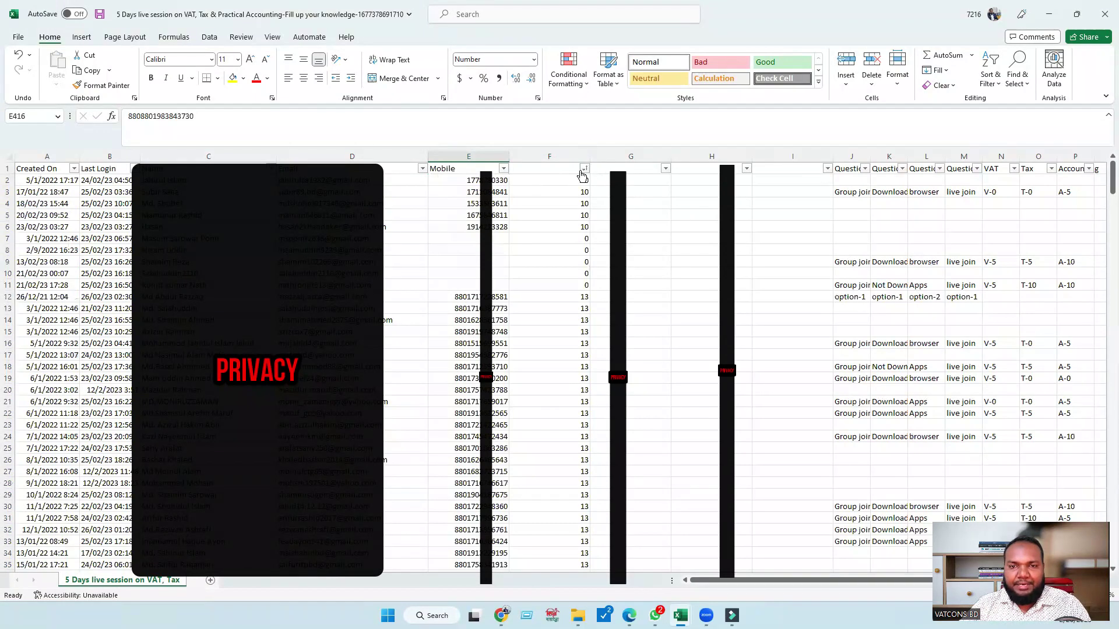
# - Sort the list by the digit counts in column F from smallest to largest
pyautogui.click(583, 169)
pyautogui.click(510, 183)
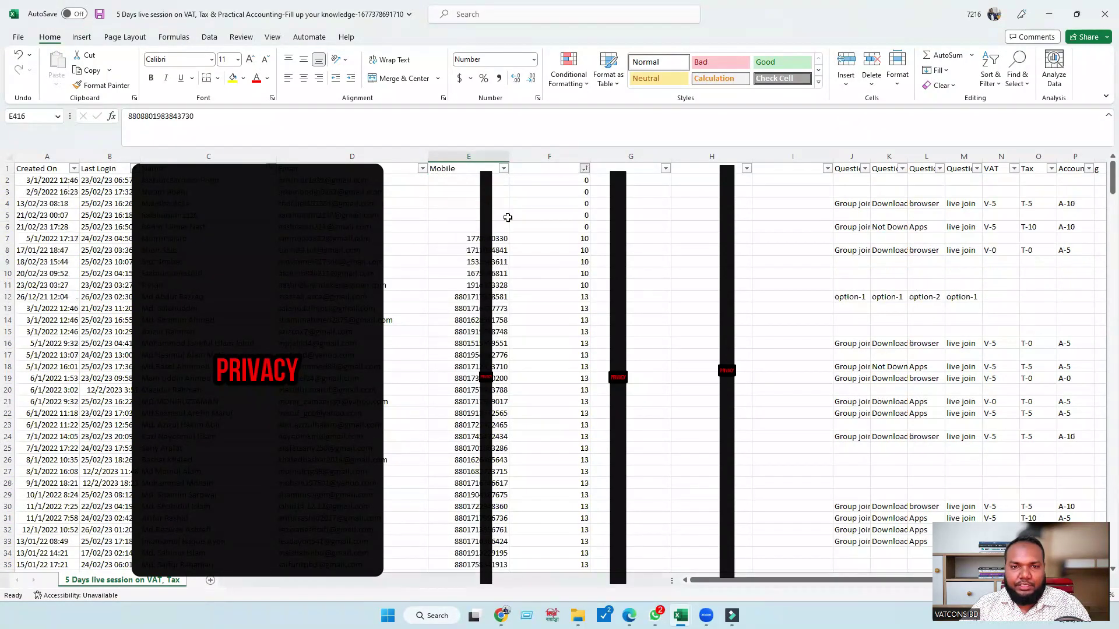
pyautogui.click(673, 304)
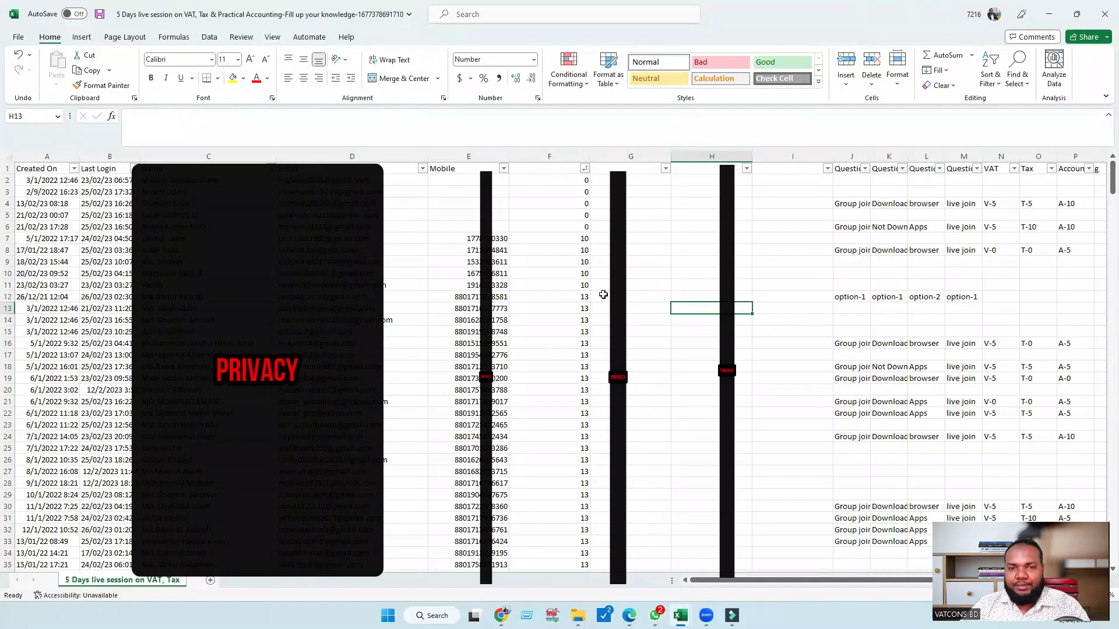
pyautogui.click(477, 355)
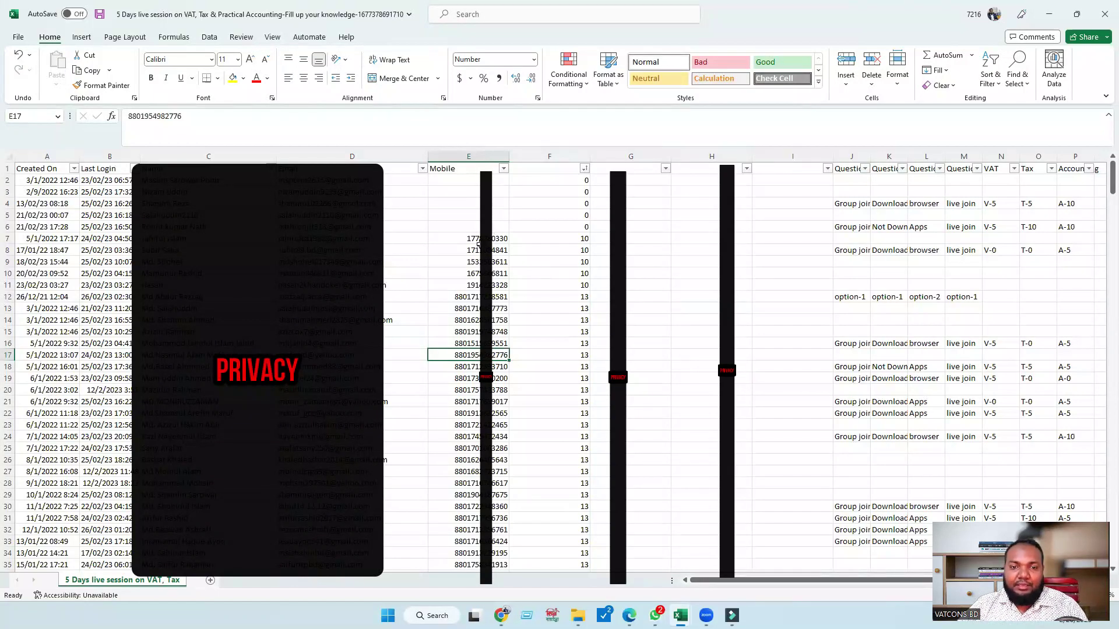
pyautogui.click(580, 237)
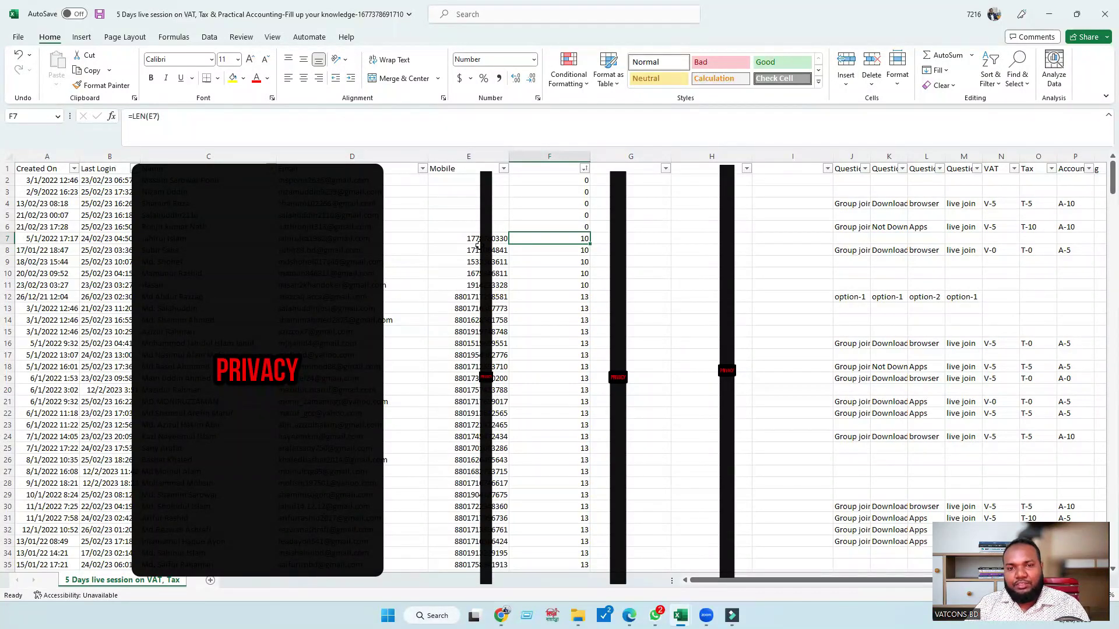
# - Extract the last ten digits of each mobile number by entering =RIGHT(E7,10) in G7 and filling it down column G
pyautogui.click(600, 236)
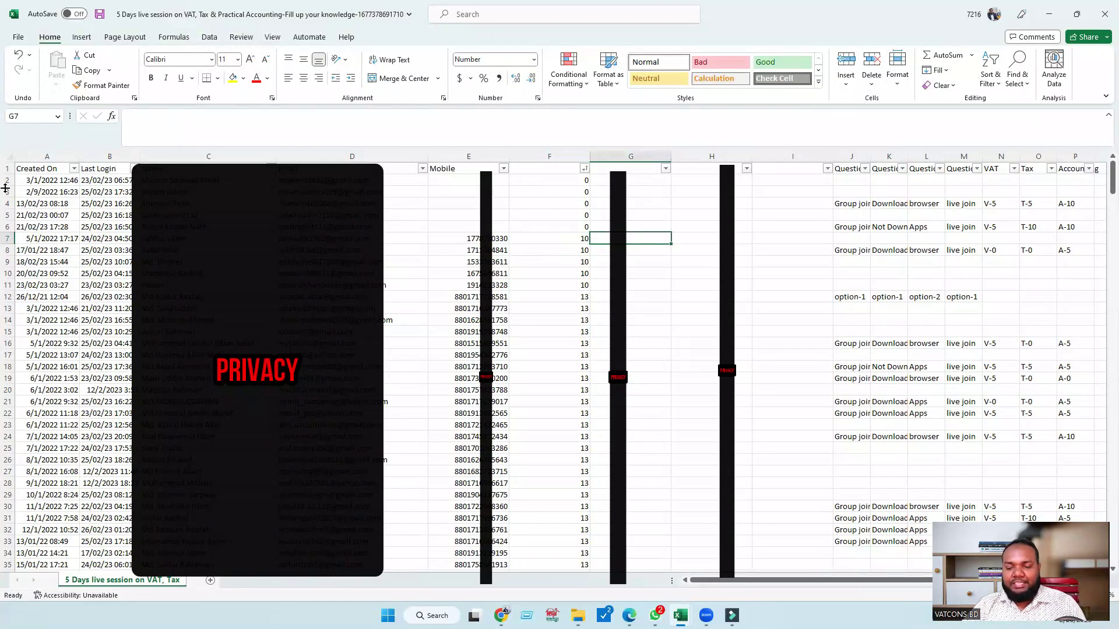
pyautogui.write('=')
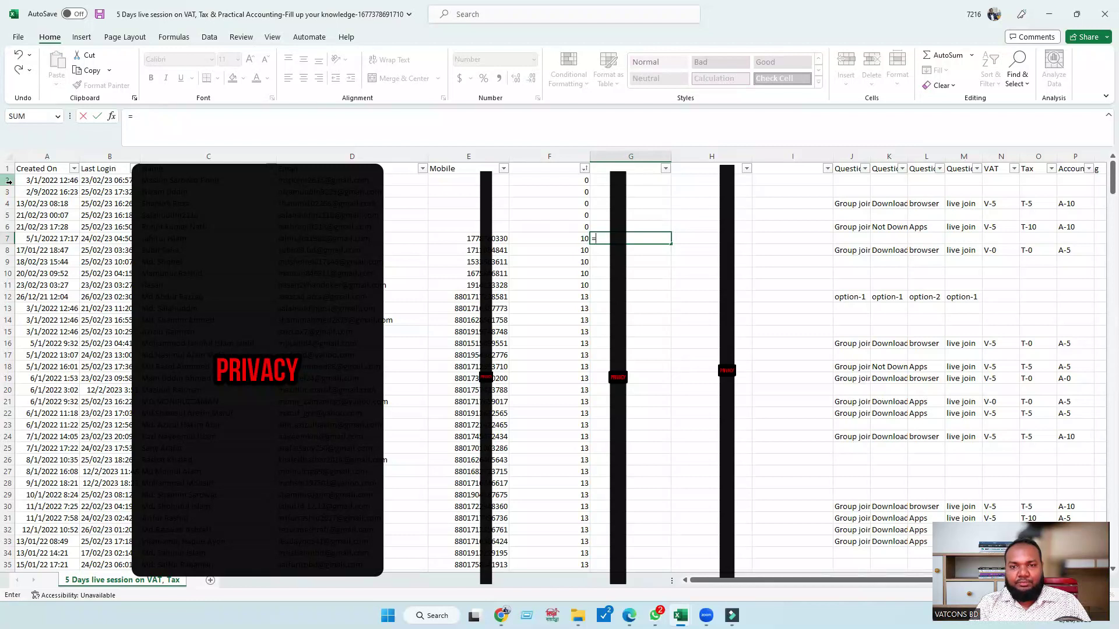
pyautogui.write('Right')
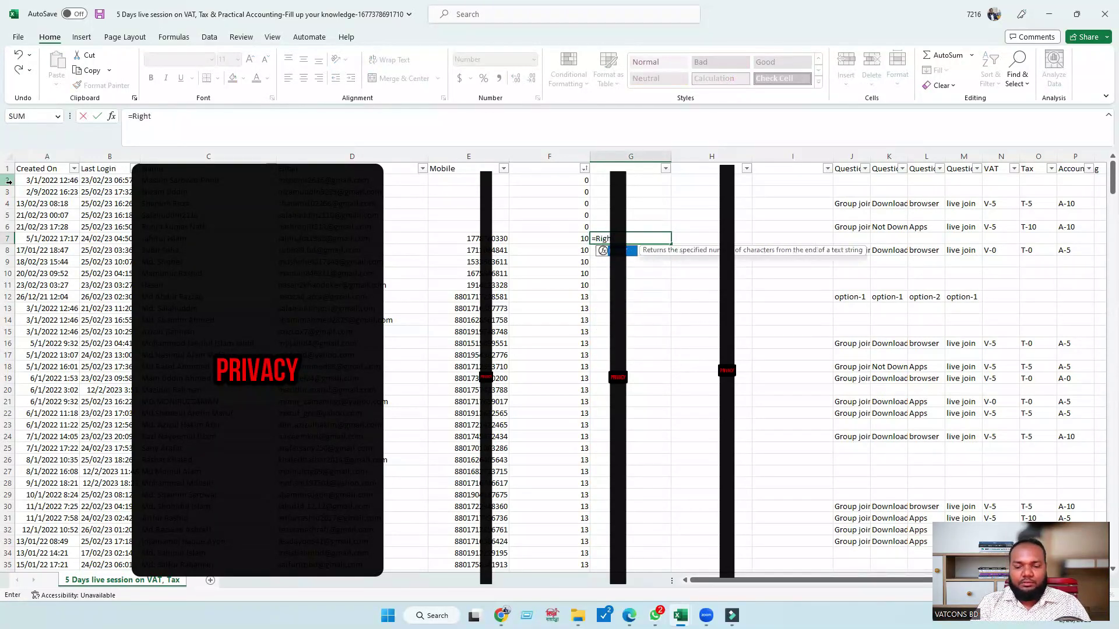
pyautogui.write('(')
pyautogui.click(476, 239)
pyautogui.write(',')
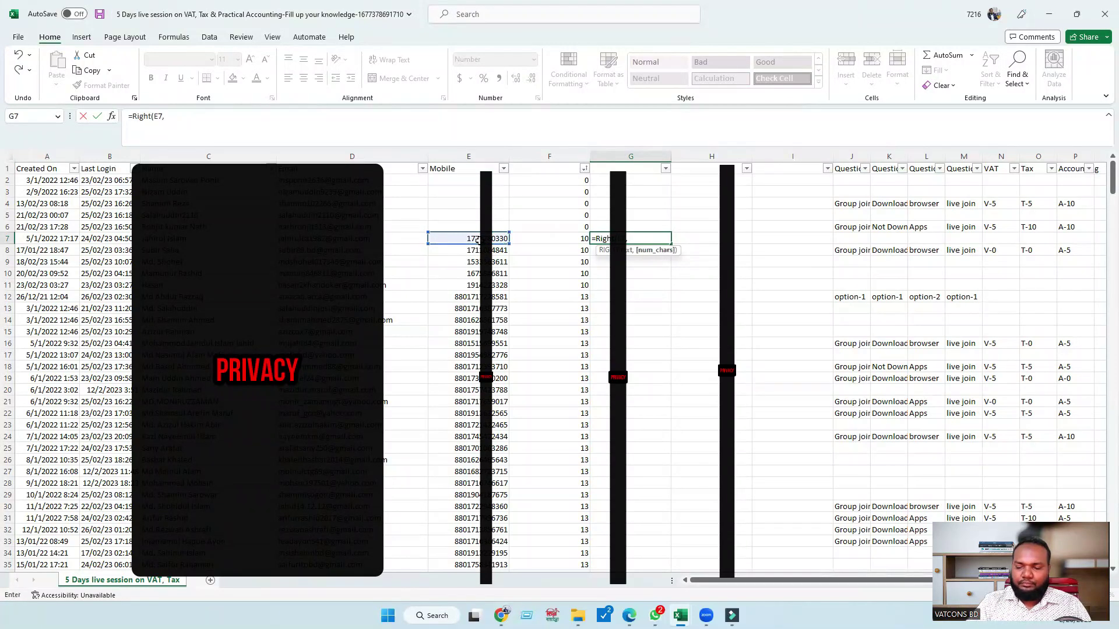
pyautogui.write('10')
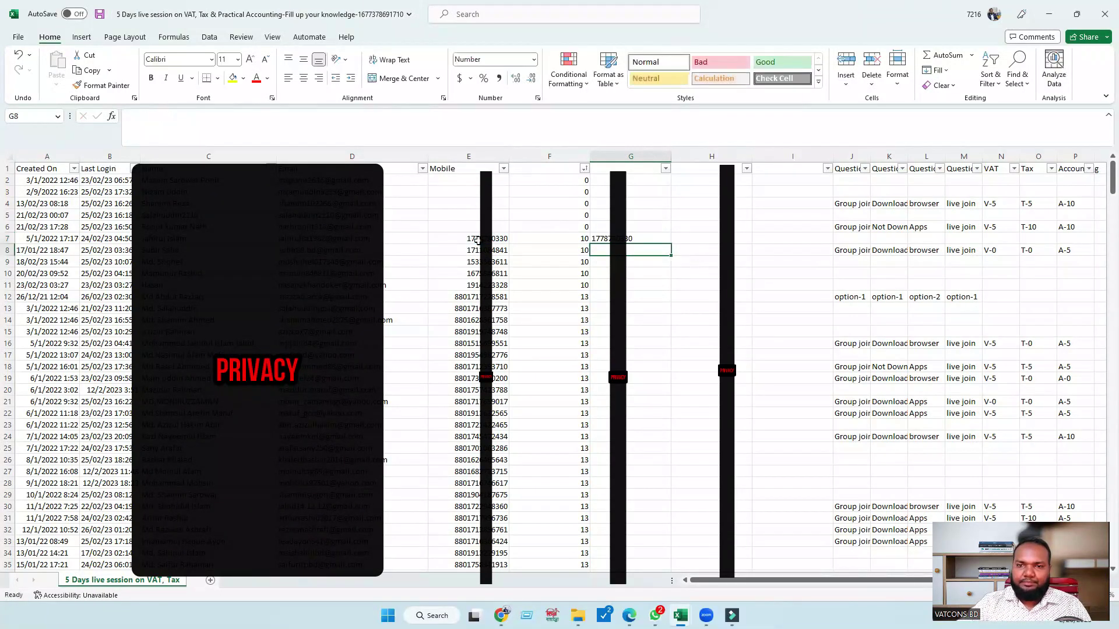
pyautogui.click(639, 236)
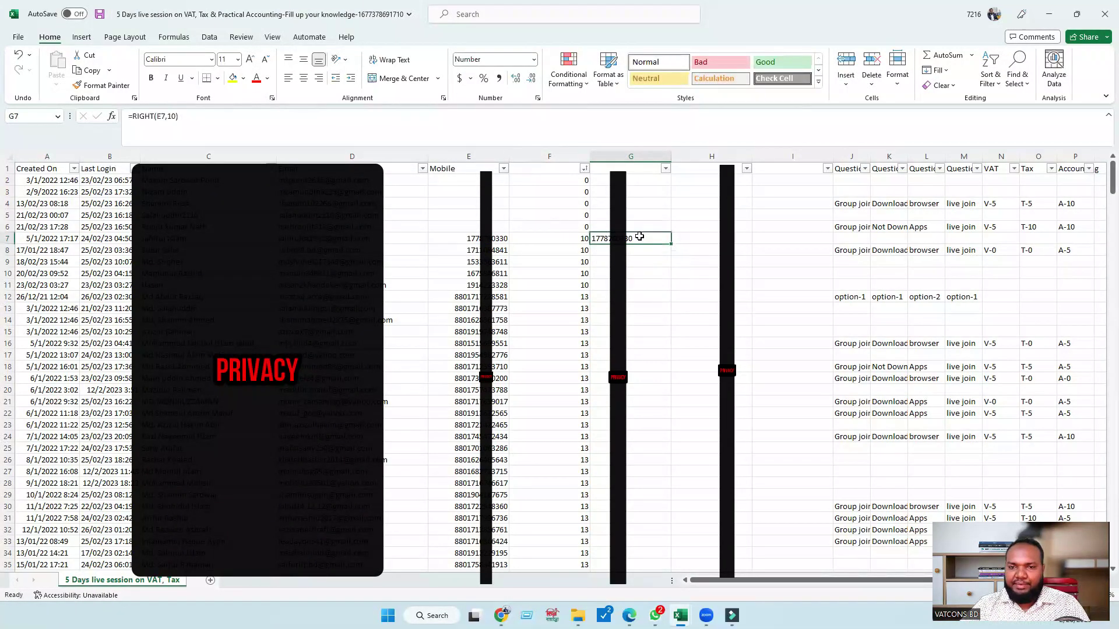
pyautogui.doubleClick(669, 247)
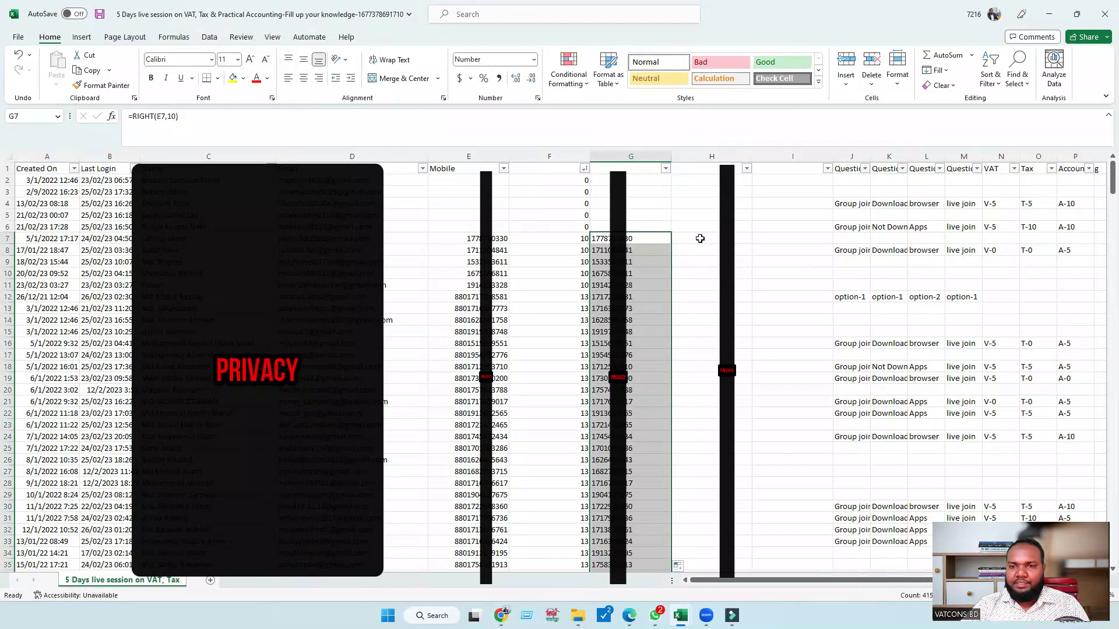
pyautogui.click(698, 239)
pyautogui.click(621, 235)
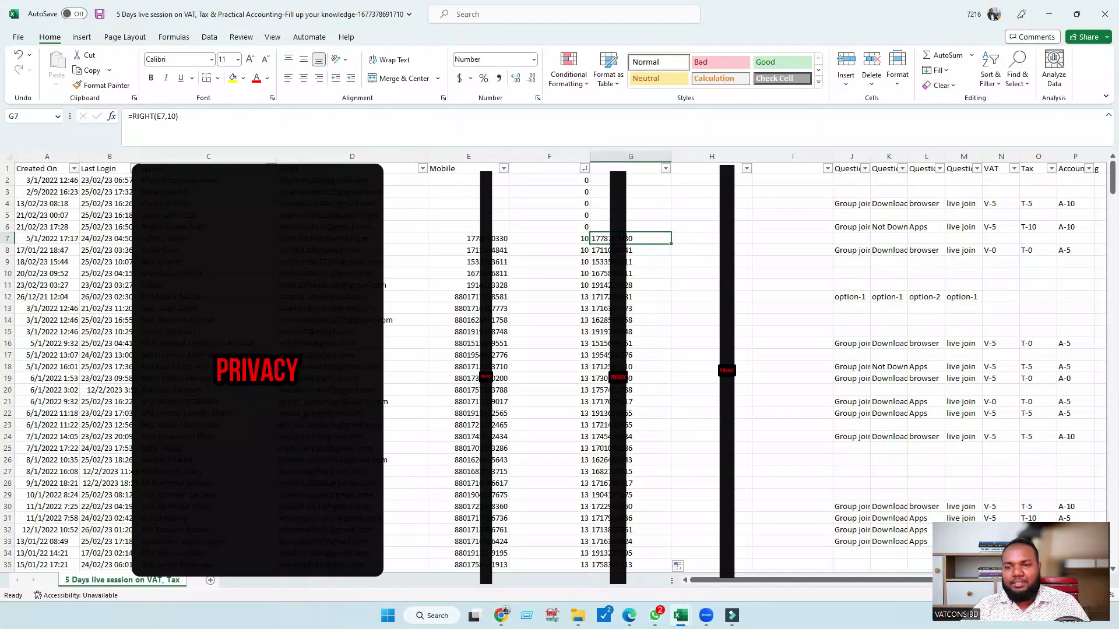
# - Prefix the ten-digit numbers with the country code by entering =880&G7 in H7 and filling it down column H
pyautogui.click(698, 242)
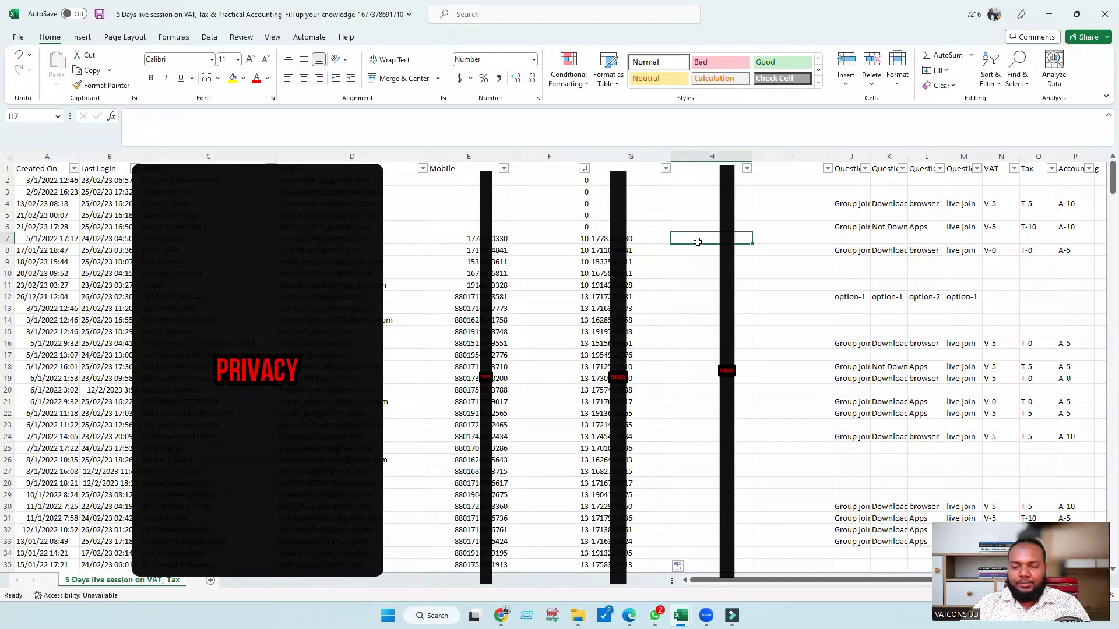
pyautogui.write('=')
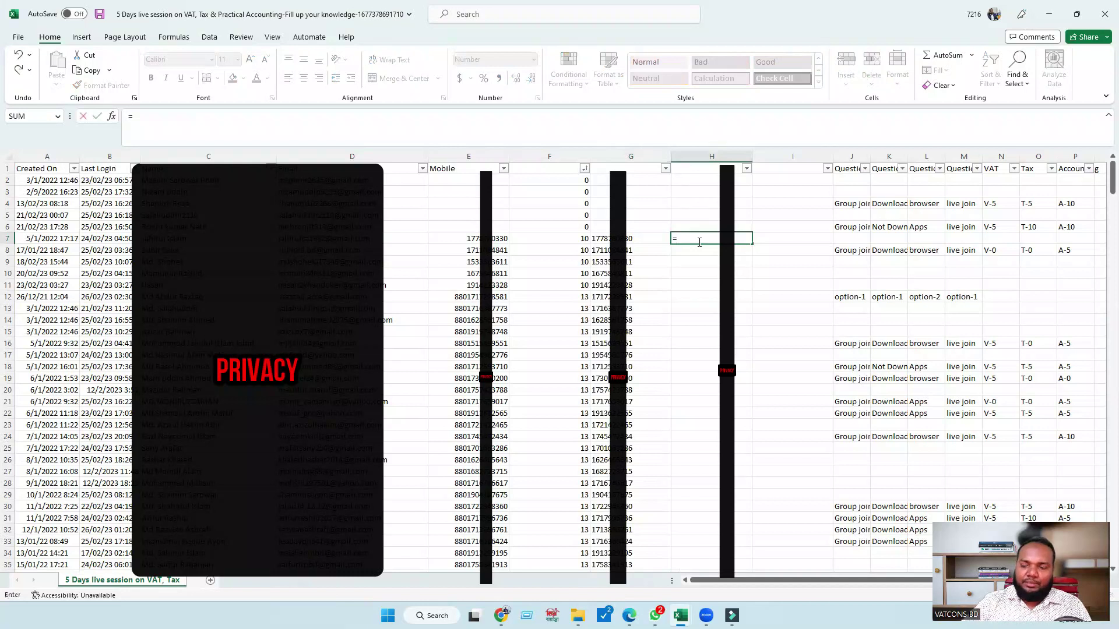
pyautogui.write('880')
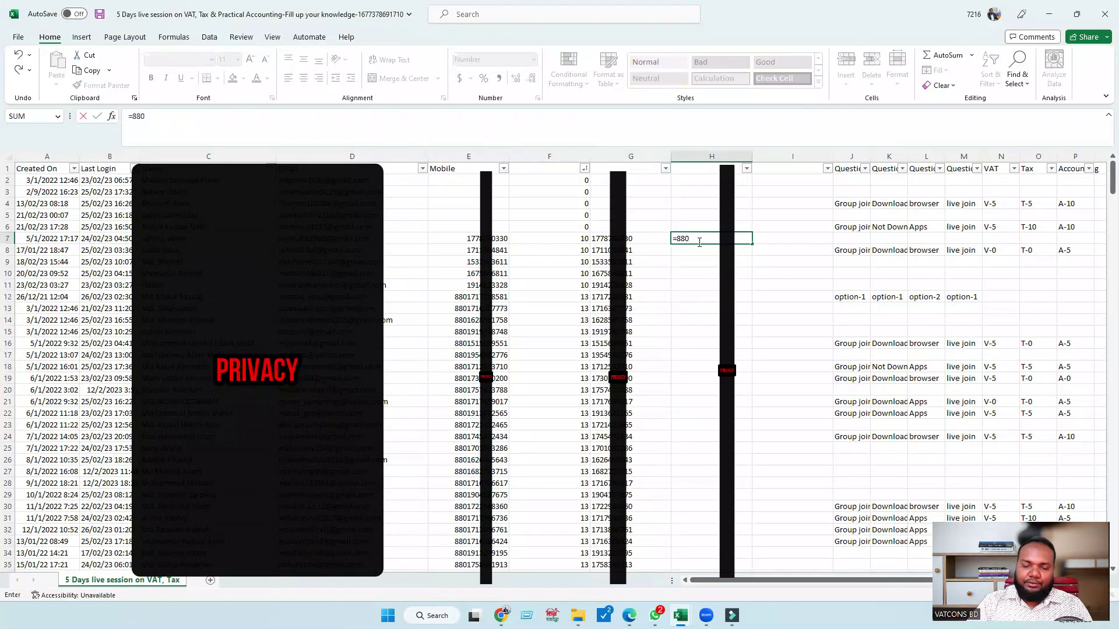
pyautogui.write('&')
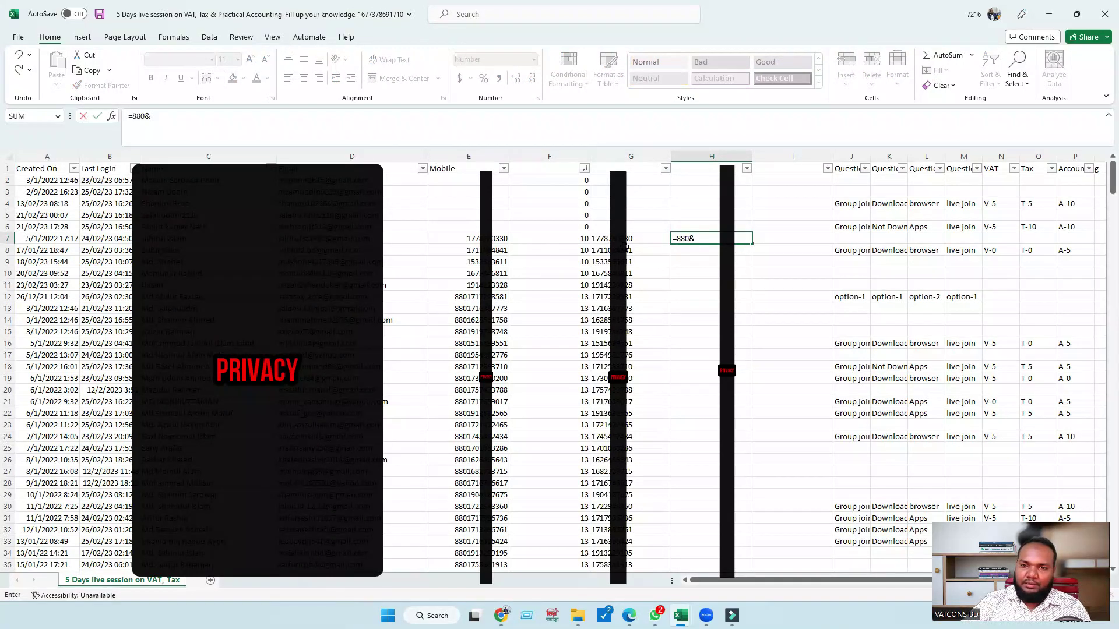
pyautogui.click(618, 239)
pyautogui.press('Return')
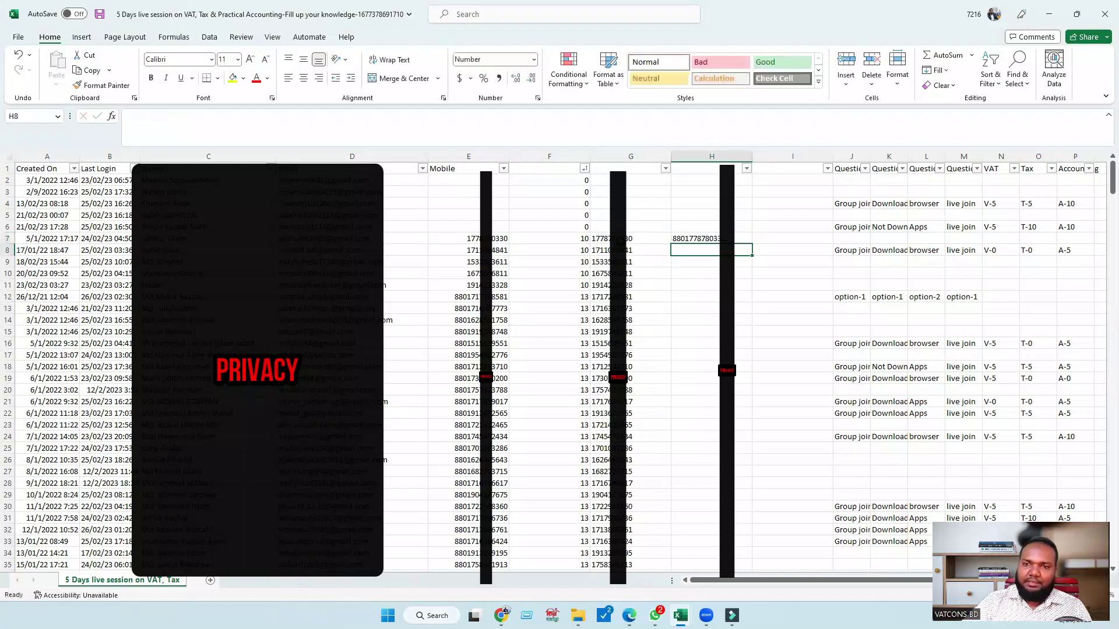
pyautogui.click(723, 238)
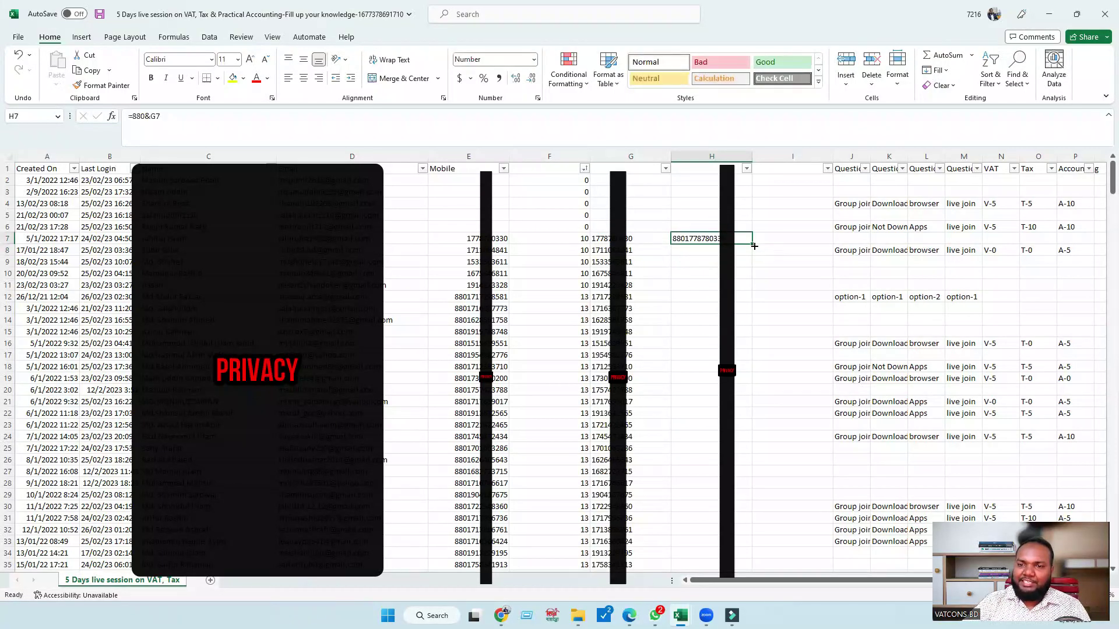
pyautogui.doubleClick(754, 245)
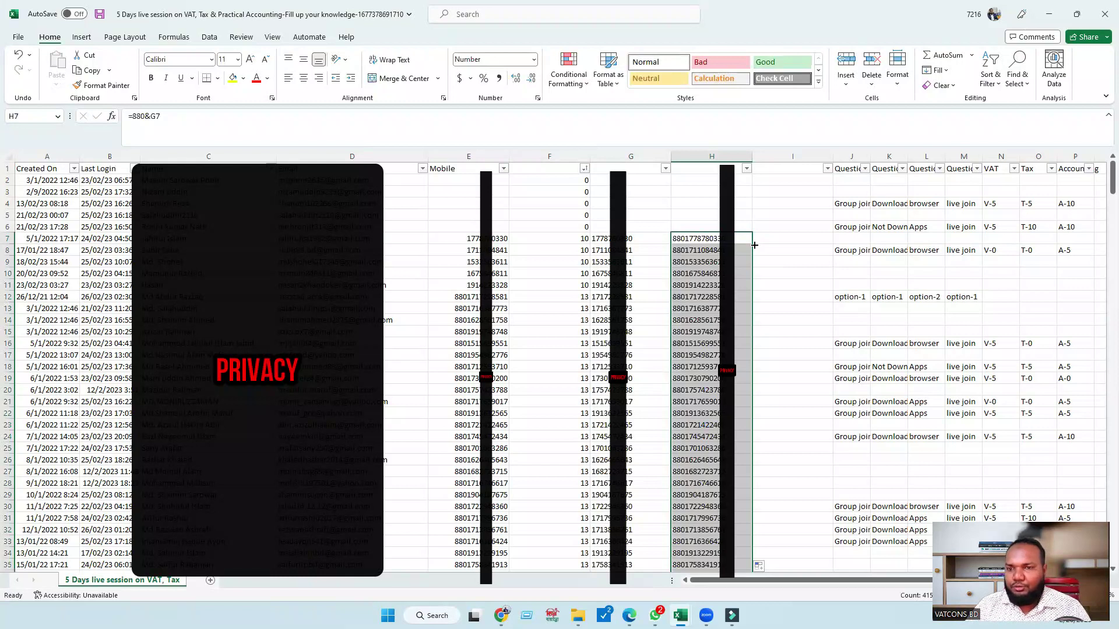
# - Count the digits of the rebuilt numbers by entering =LEN(H7) in I7 and filling it down column I
pyautogui.click(784, 239)
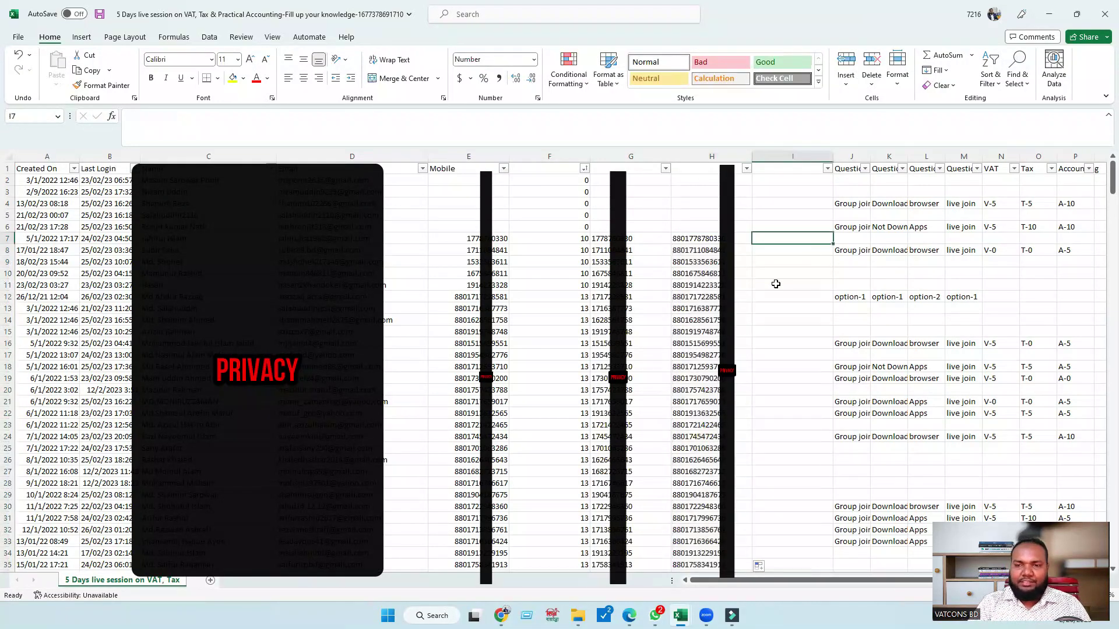
pyautogui.write('=')
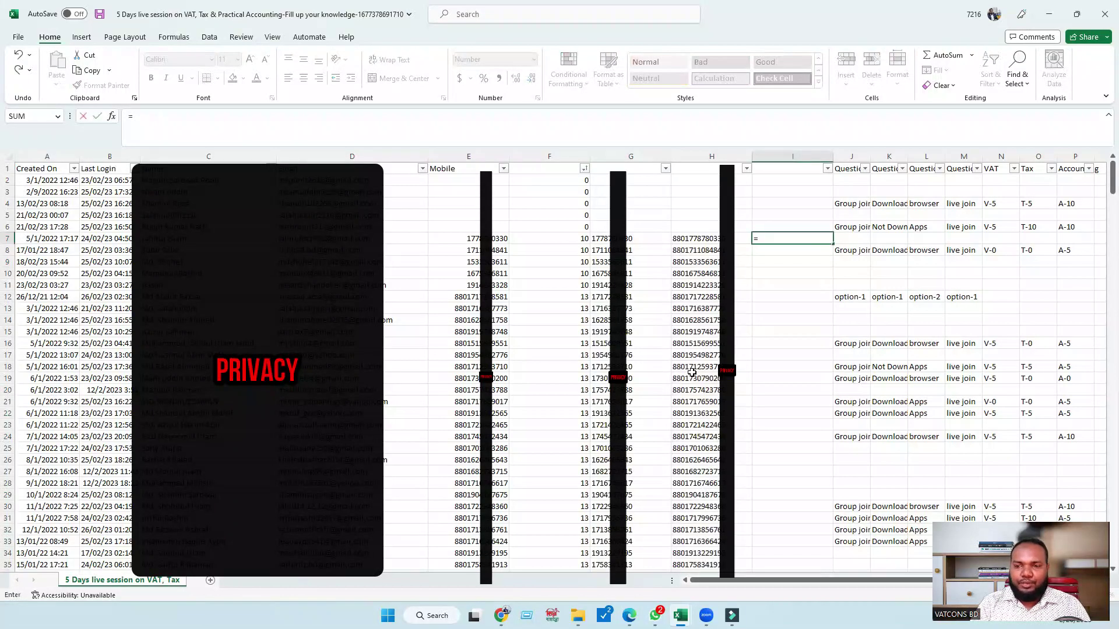
pyautogui.write('len')
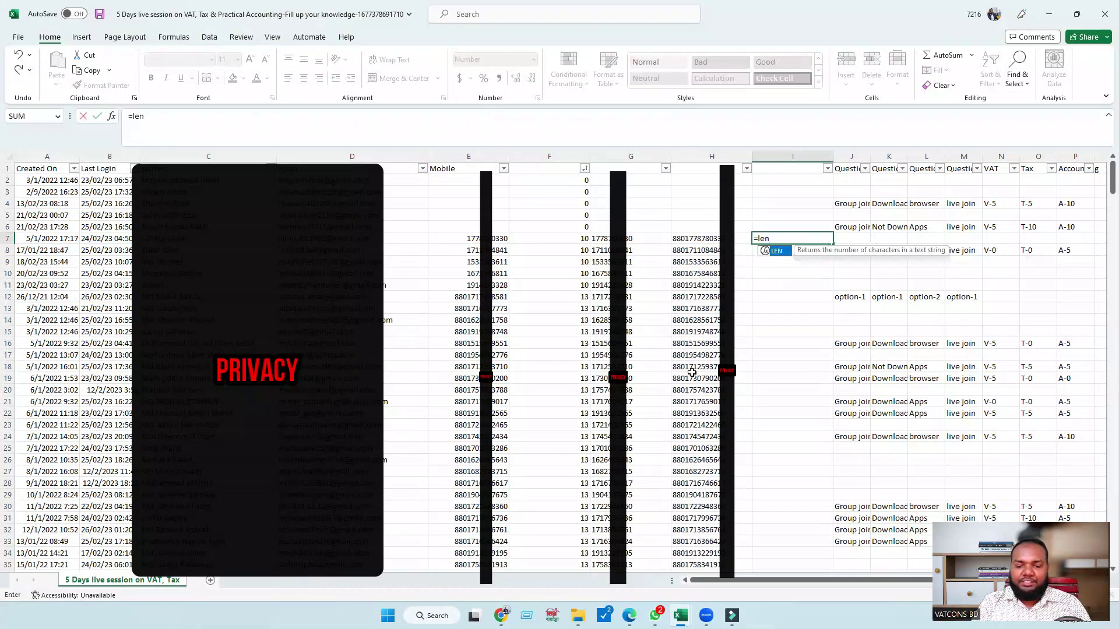
pyautogui.write('(')
pyautogui.click(691, 242)
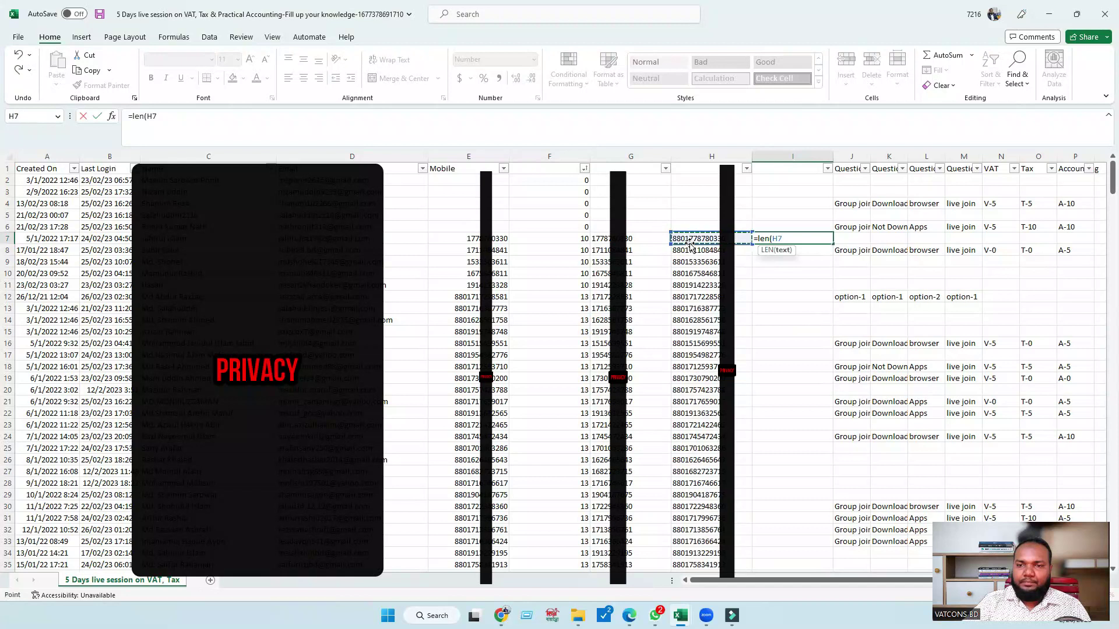
pyautogui.press('Return')
pyautogui.click(790, 240)
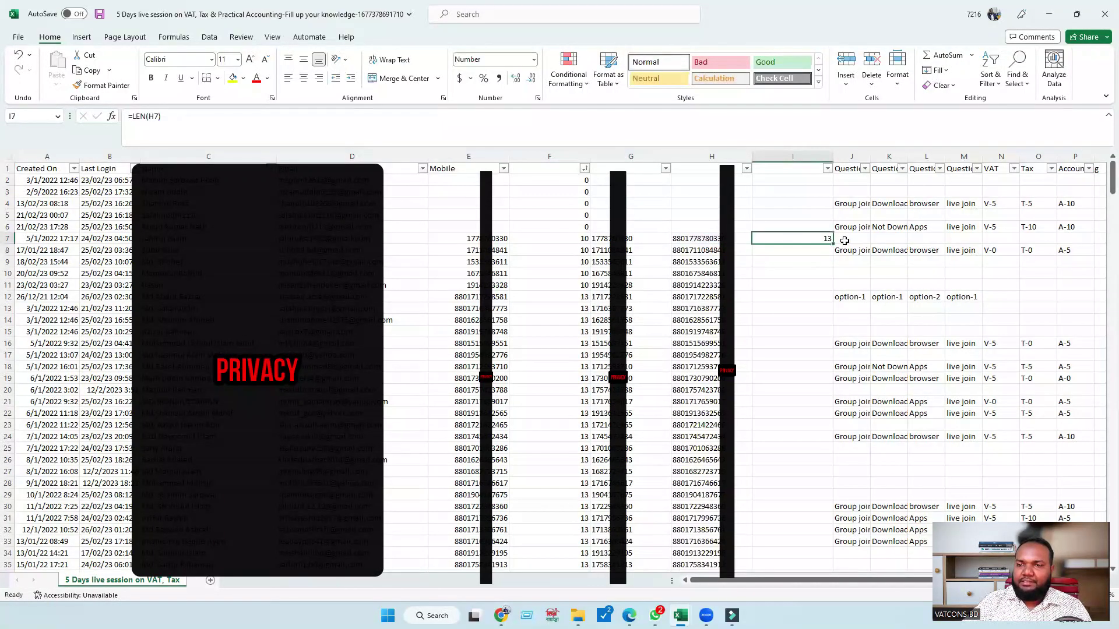
pyautogui.doubleClick(834, 244)
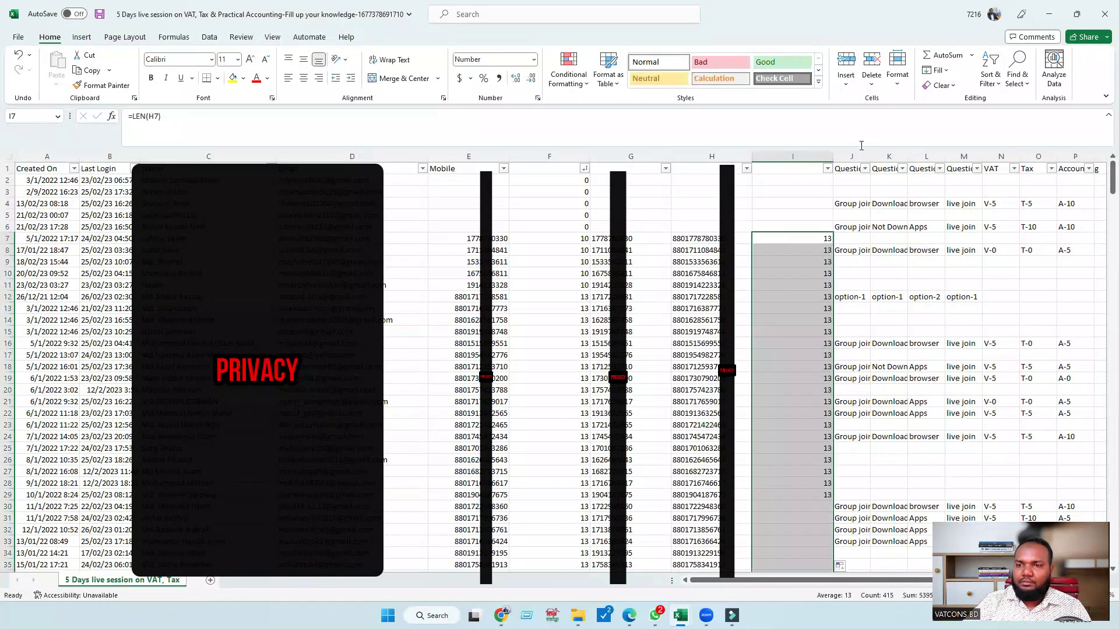
# - Check the distinct digit counts in the column I filter list and review the rebuilt numbers in column H
pyautogui.click(827, 168)
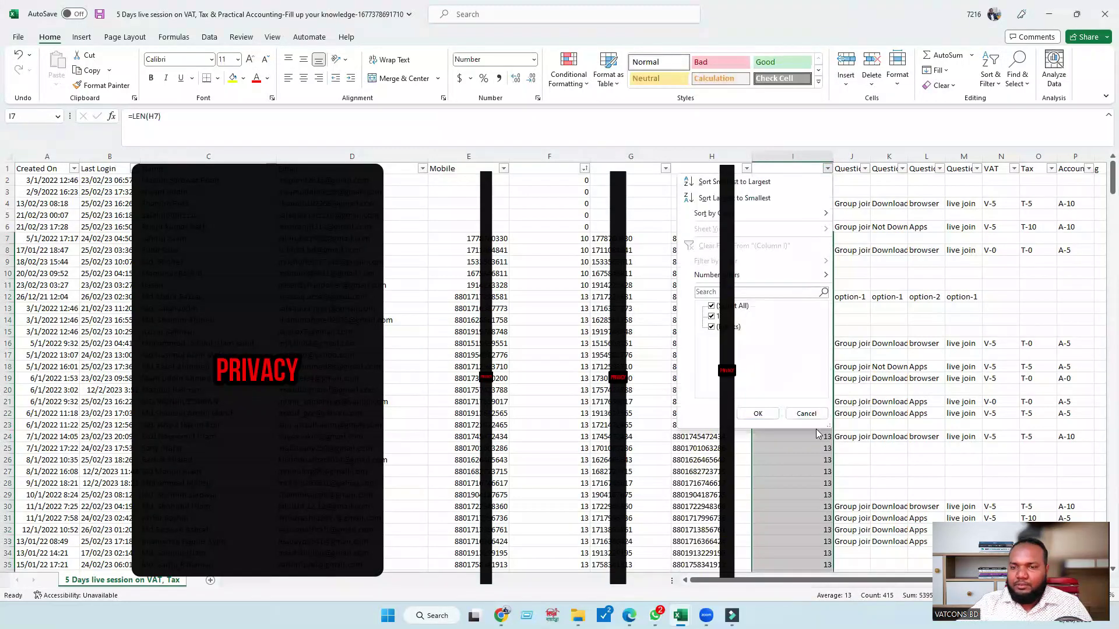
pyautogui.click(806, 413)
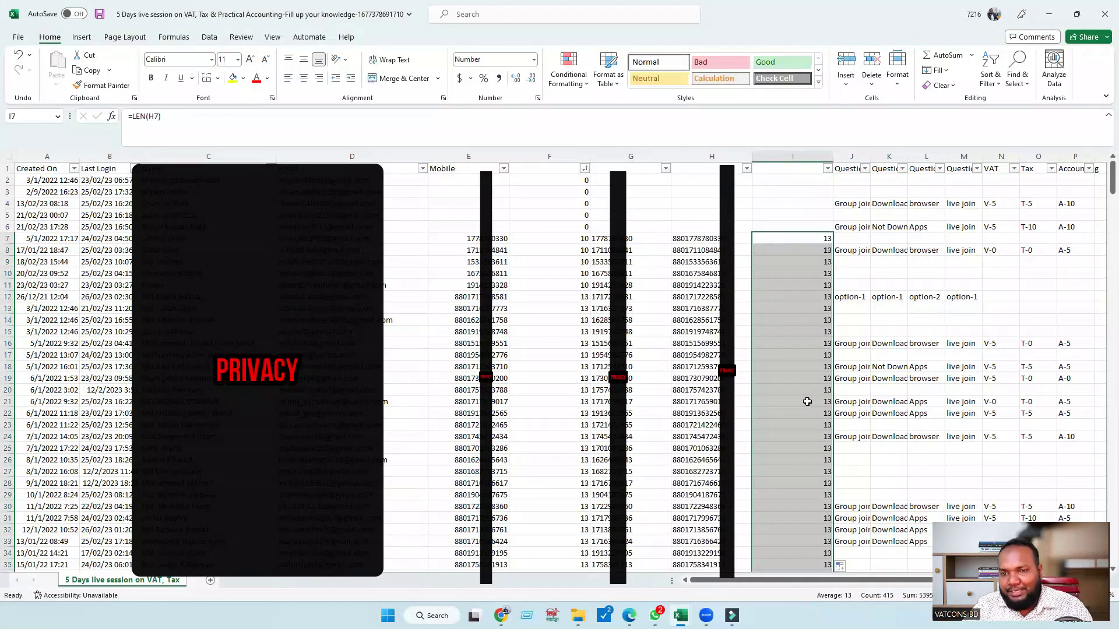
pyautogui.click(715, 272)
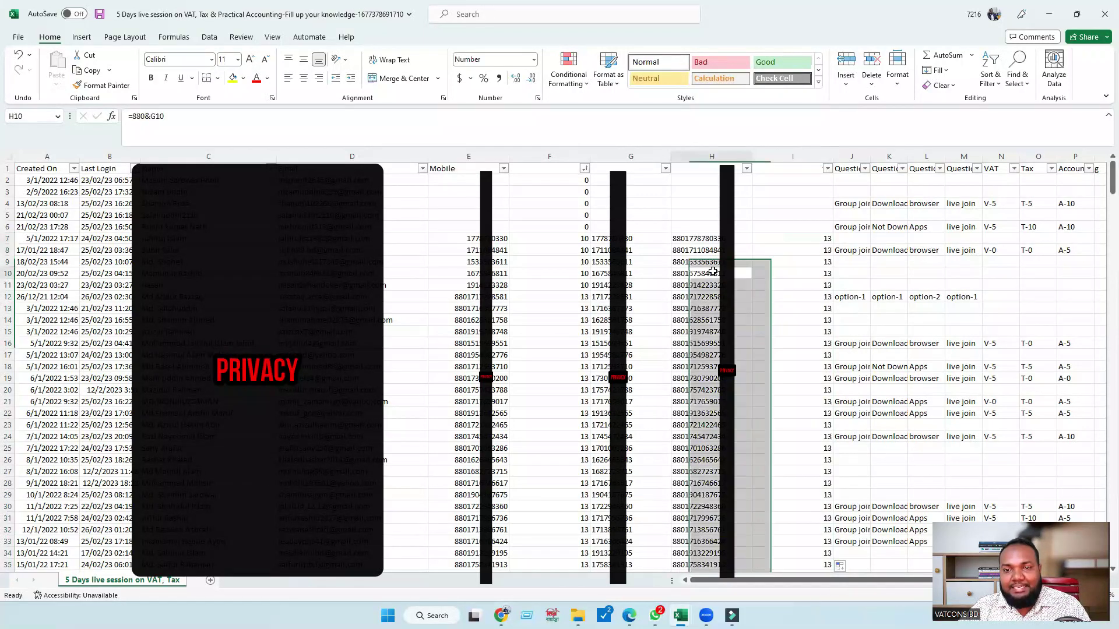
pyautogui.scroll(-1, 714, 368)
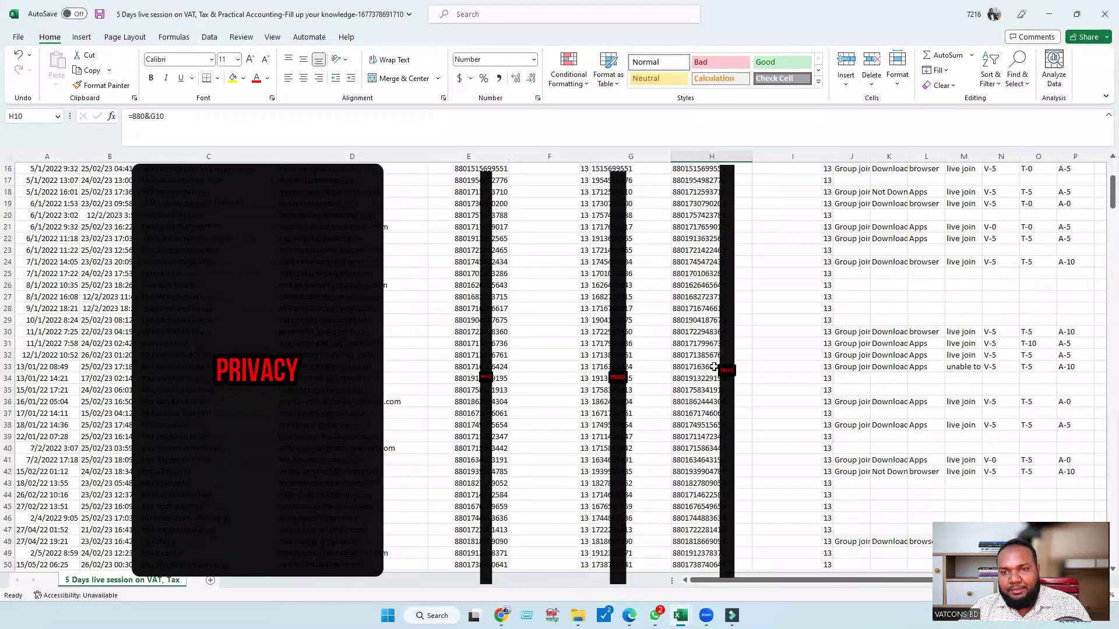
pyautogui.scroll(1, 713, 367)
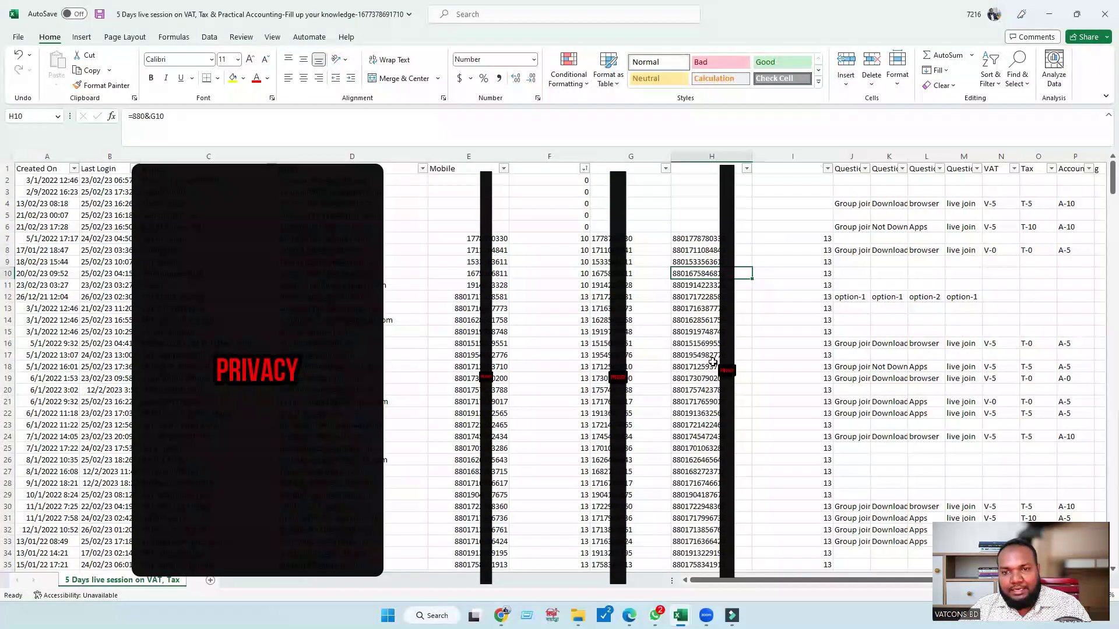
# - Clear the RIGHT formula in G7 to test how the dependent cells in columns H and I react, and undo the deletion
pyautogui.click(638, 240)
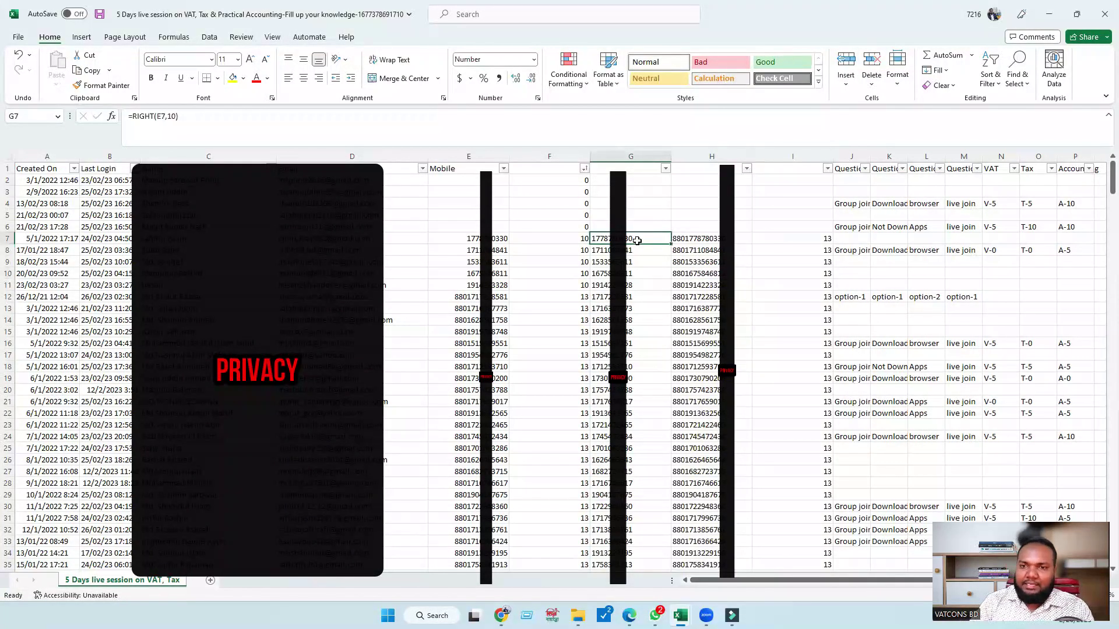
pyautogui.press('Delete')
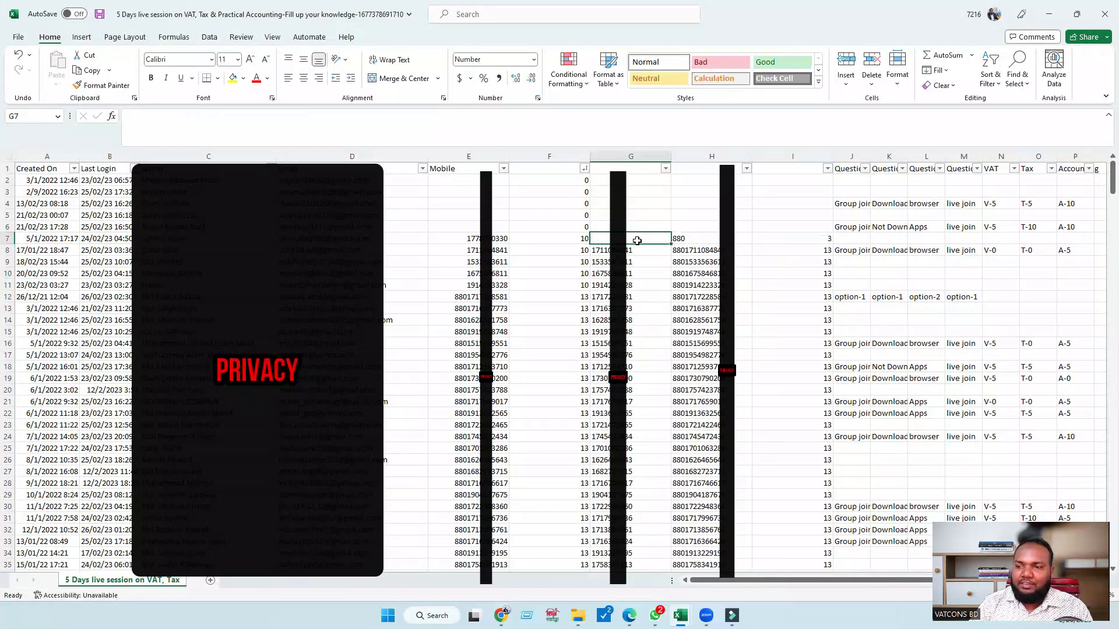
pyautogui.hotkey('ctrl', 'z')
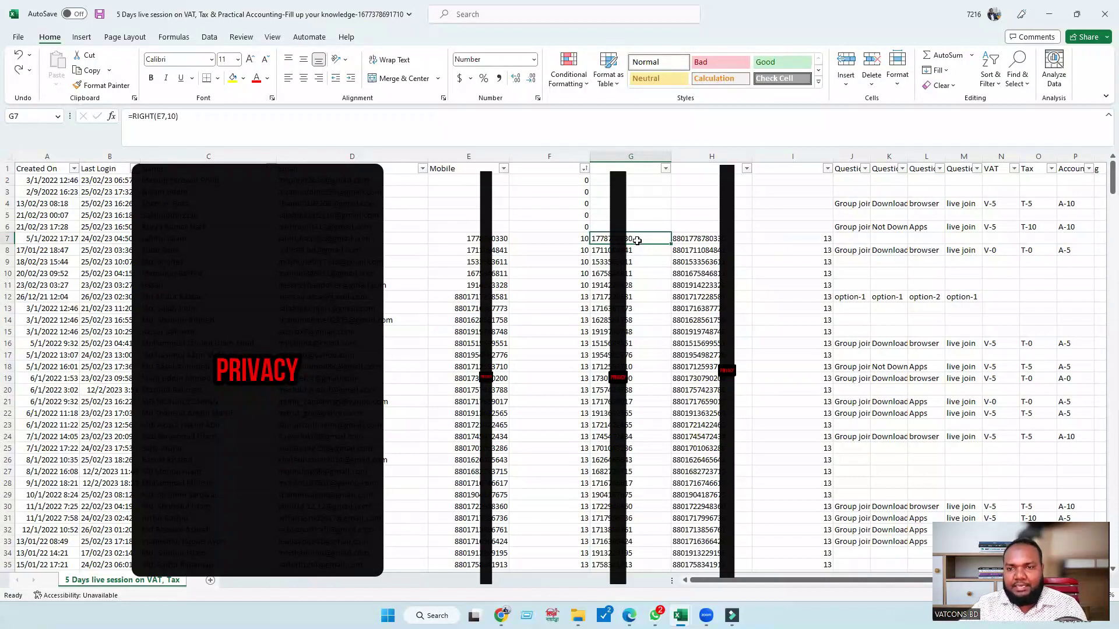
# - Replace the prefix formulas in column H, from H7 down to the last record, with their values only
pyautogui.click(711, 238)
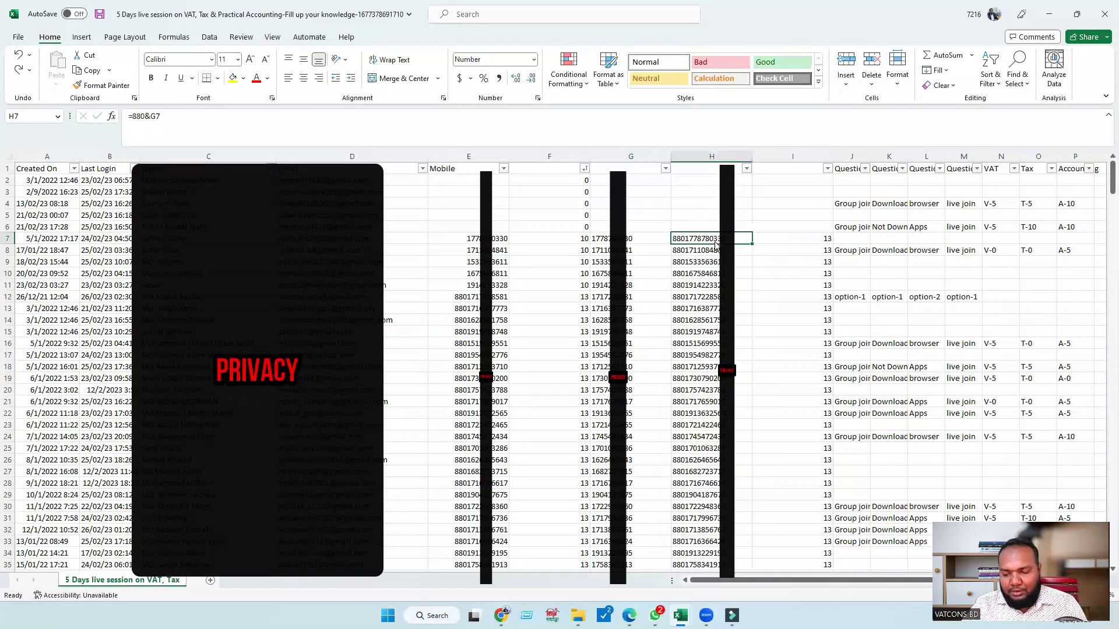
pyautogui.hotkey('ctrl', 'shift', 'Down')
pyautogui.hotkey('ctrl', 'c')
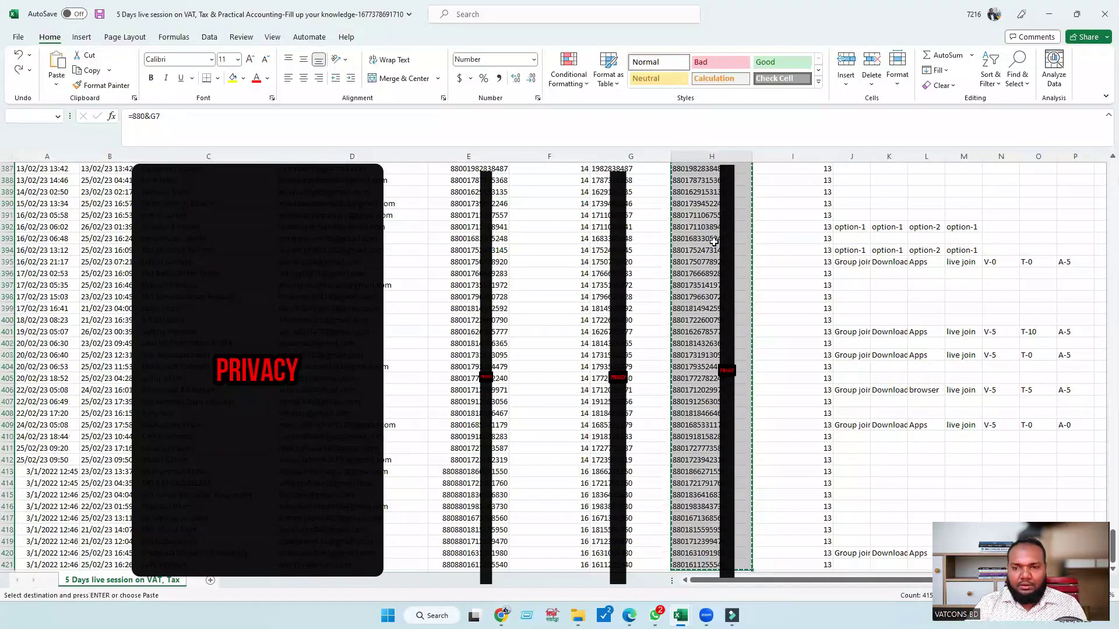
pyautogui.hotkey('ctrl', 'v')
pyautogui.click(763, 566)
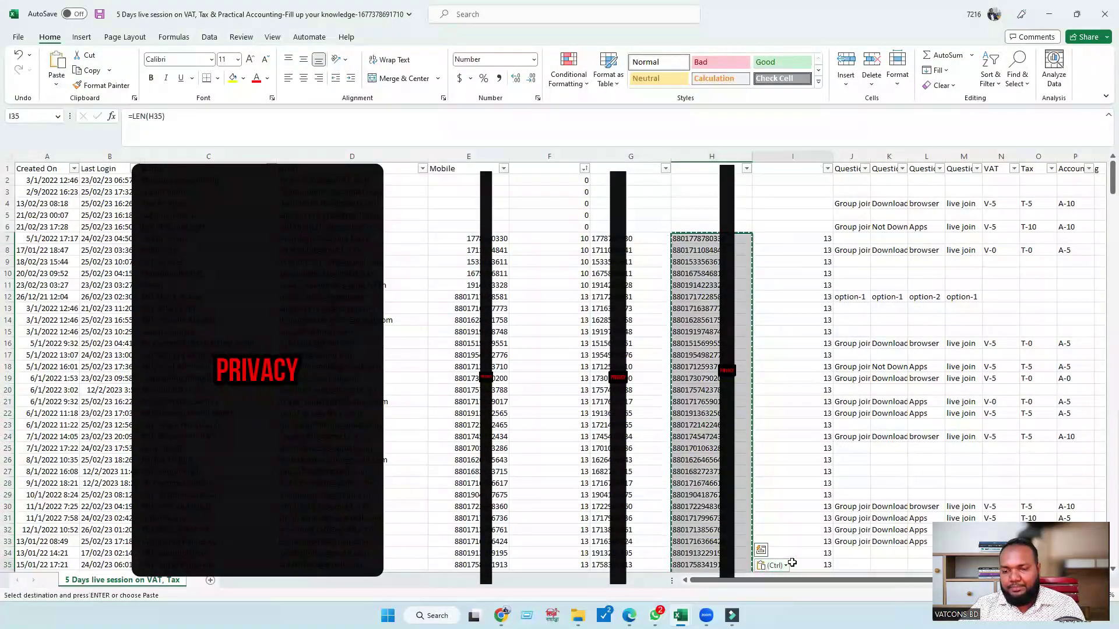
pyautogui.click(772, 565)
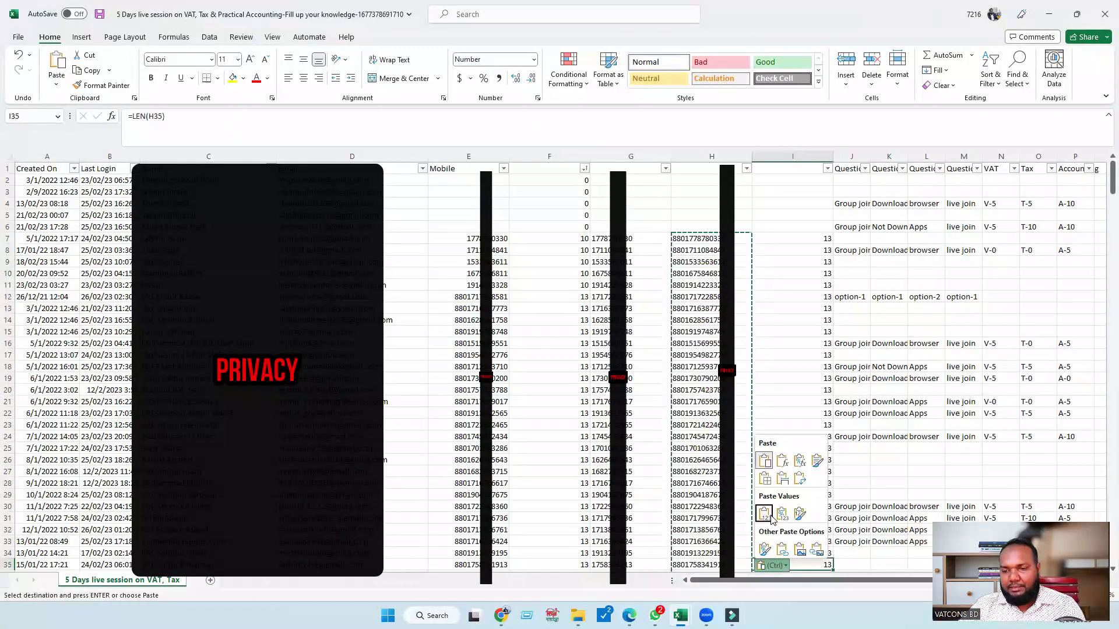
pyautogui.click(770, 515)
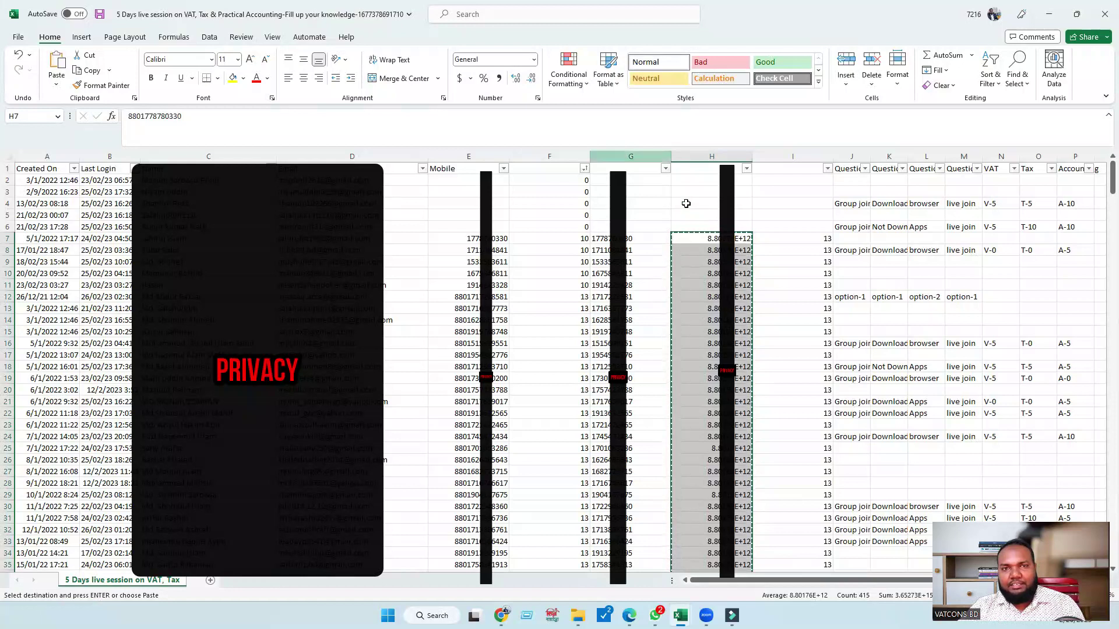
# - Format the pasted mobile numbers in column H as Number with no decimal places
pyautogui.click(532, 59)
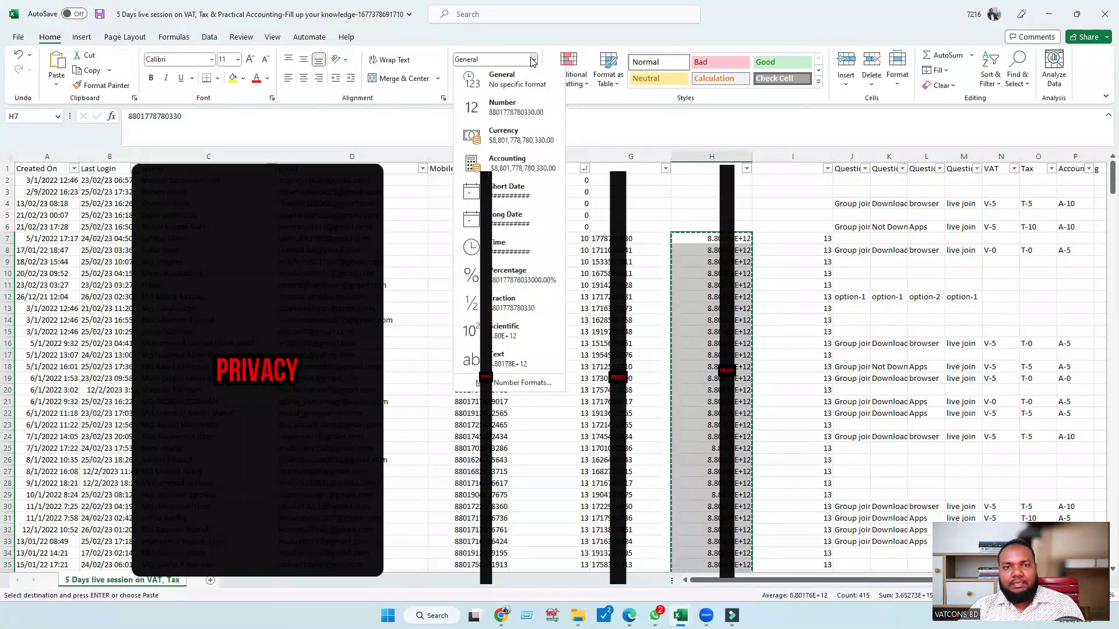
pyautogui.click(520, 115)
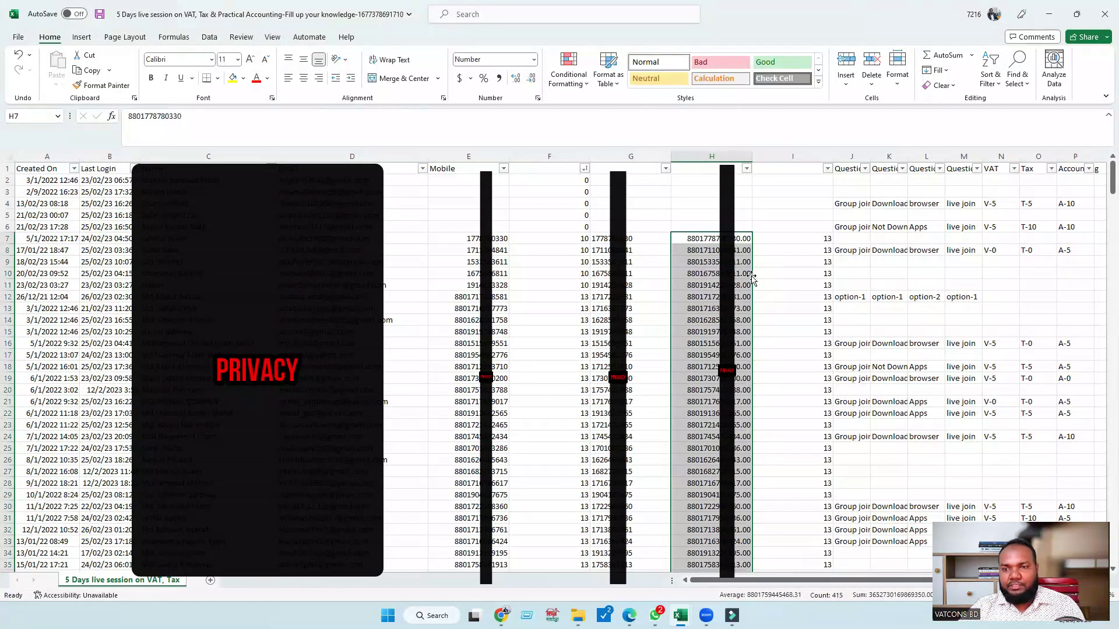
pyautogui.click(534, 79)
pyautogui.click(534, 79)
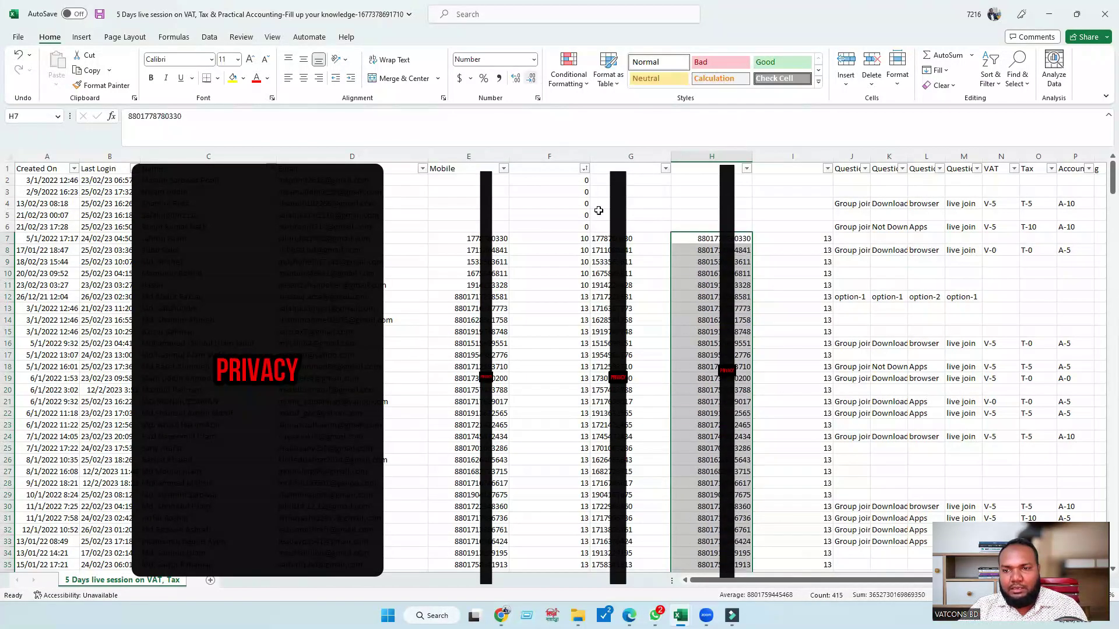
pyautogui.click(778, 361)
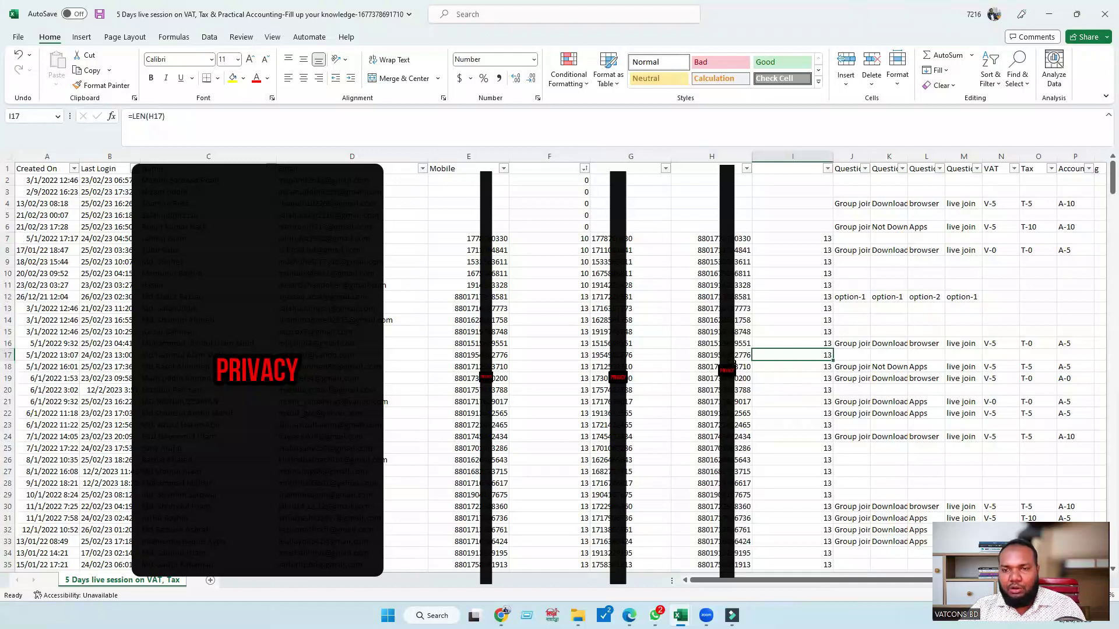
# - Review the converted mobile numbers from H7 down to the end of the list and save the file
pyautogui.click(711, 238)
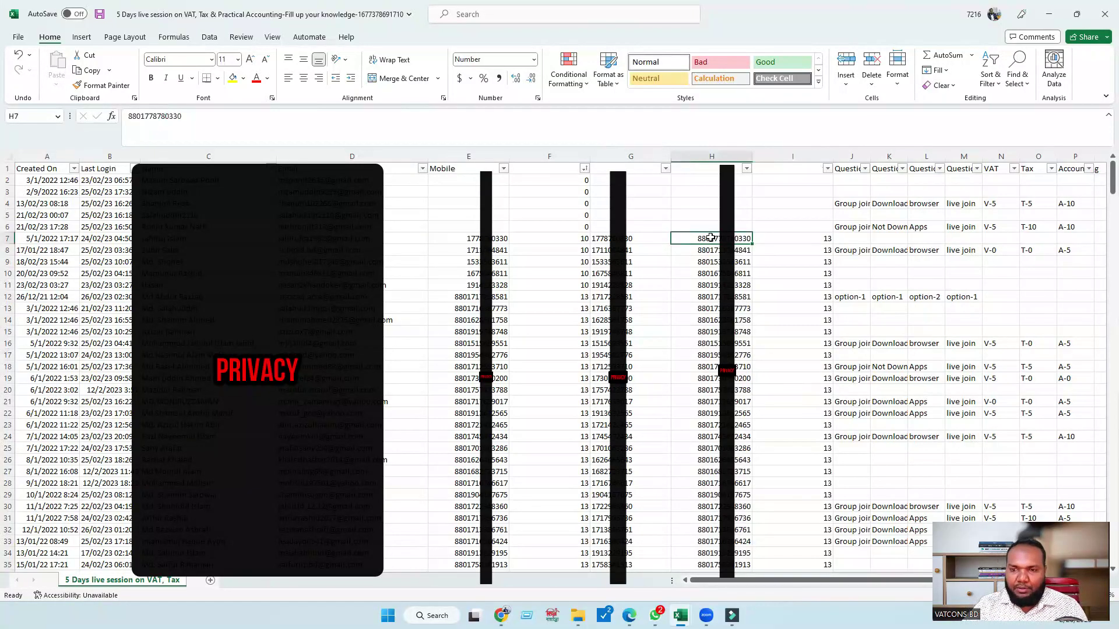
pyautogui.hotkey('ctrl', 'shift', 'Down')
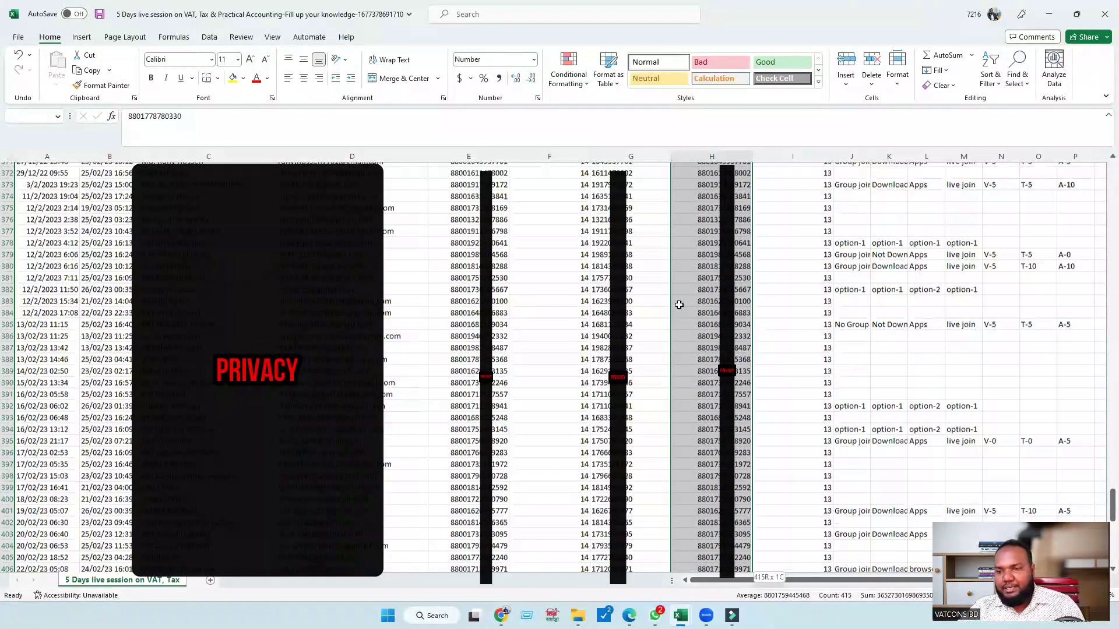
pyautogui.scroll(-5, 676, 303)
pyautogui.click(792, 297)
pyautogui.click(99, 14)
pyautogui.click(807, 380)
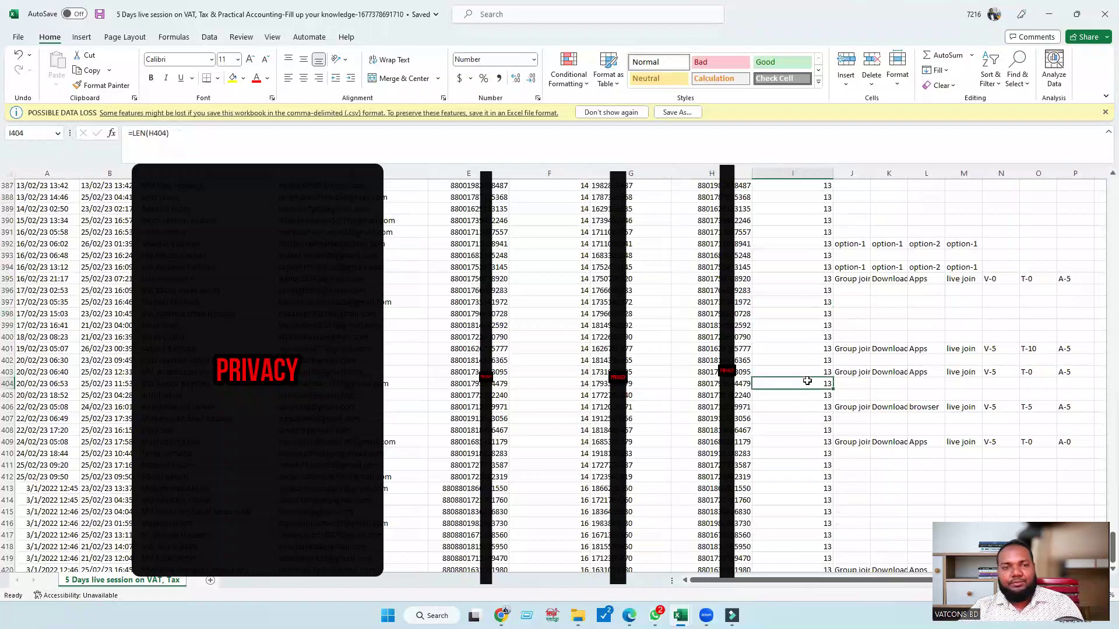